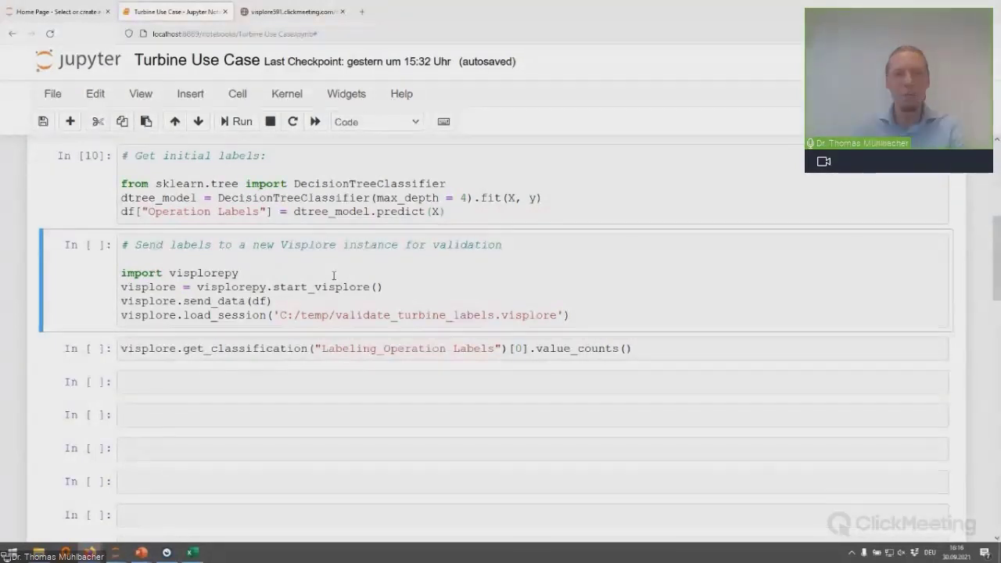
Run the notebook cell that sends the labels to a new Visplore instance for validation, and switch to that Visplore window.
drag(156, 169, 466, 218)
click(467, 218)
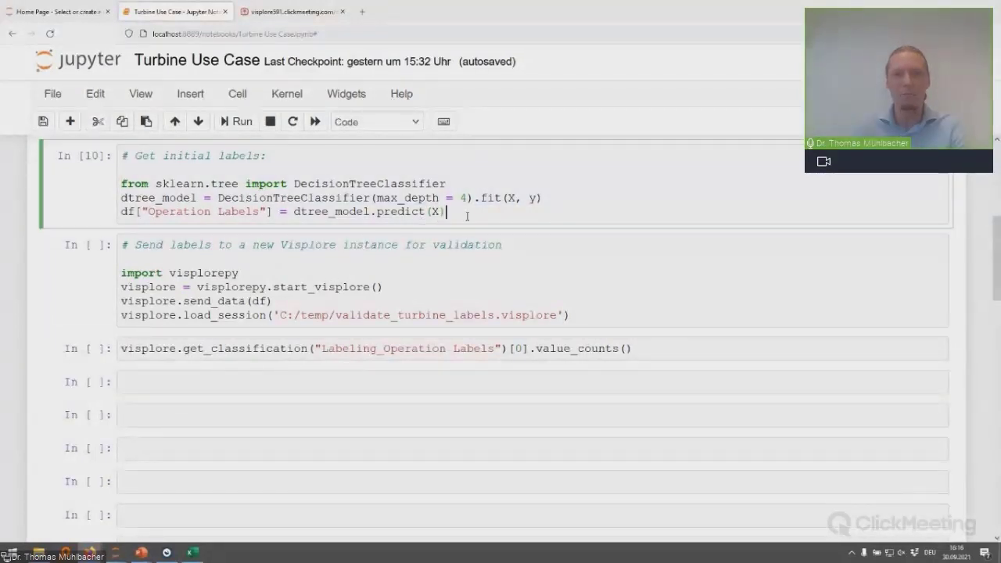
click(360, 287)
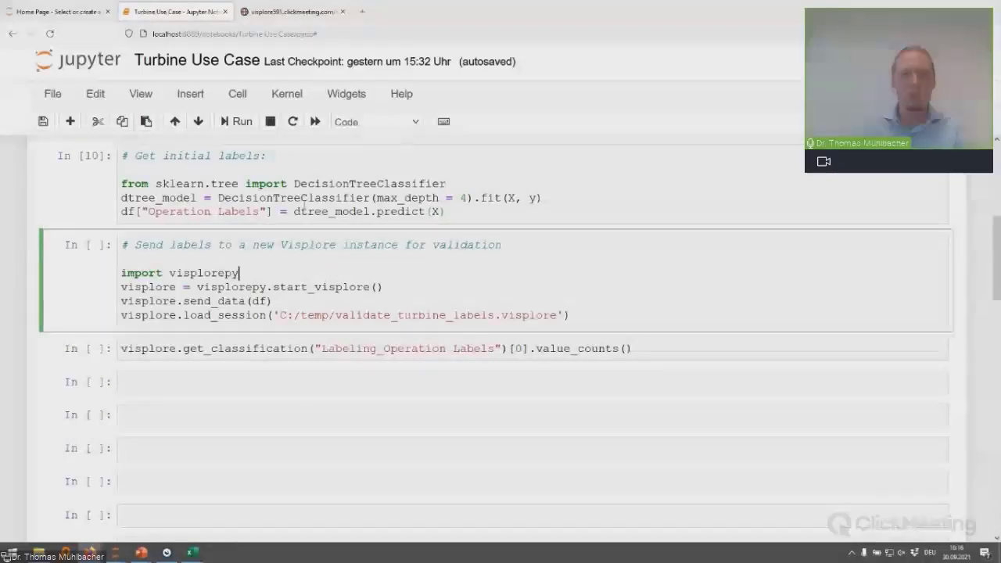
click(249, 127)
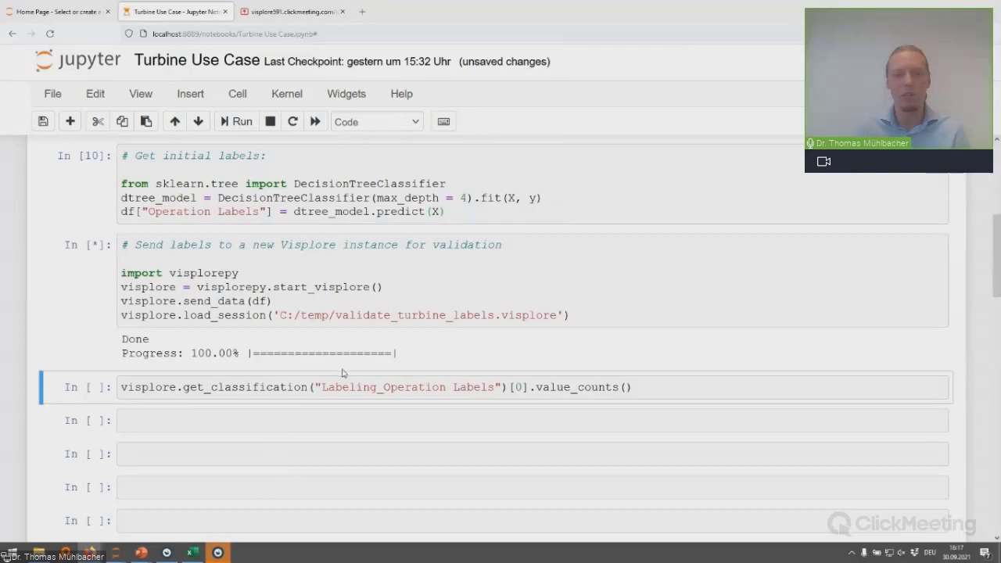
click(225, 556)
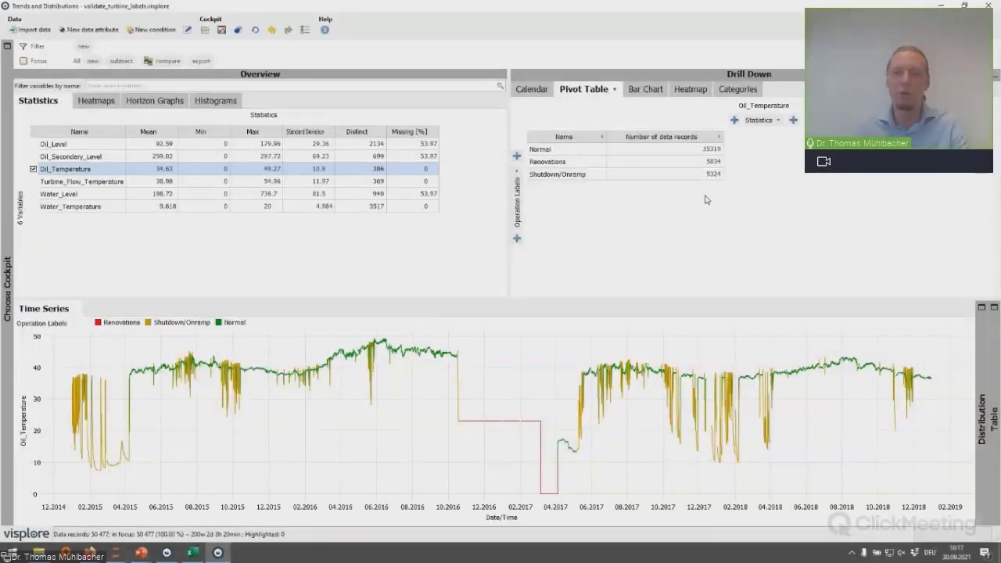
Focus on the Normal records and examine the Oil_Temperature time series closely around the low-temperature stretch of early 2017.
click(565, 151)
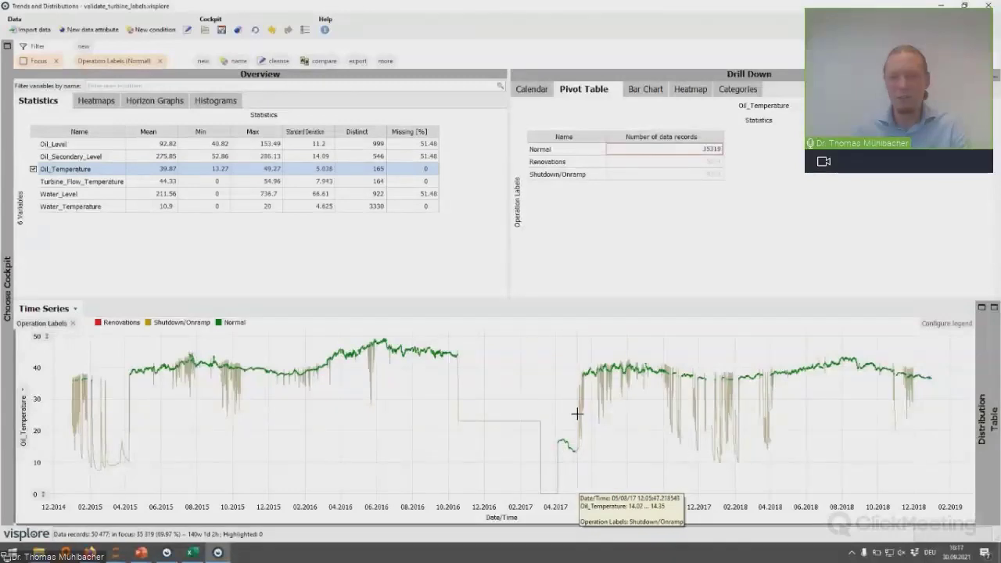
drag(578, 415, 462, 493)
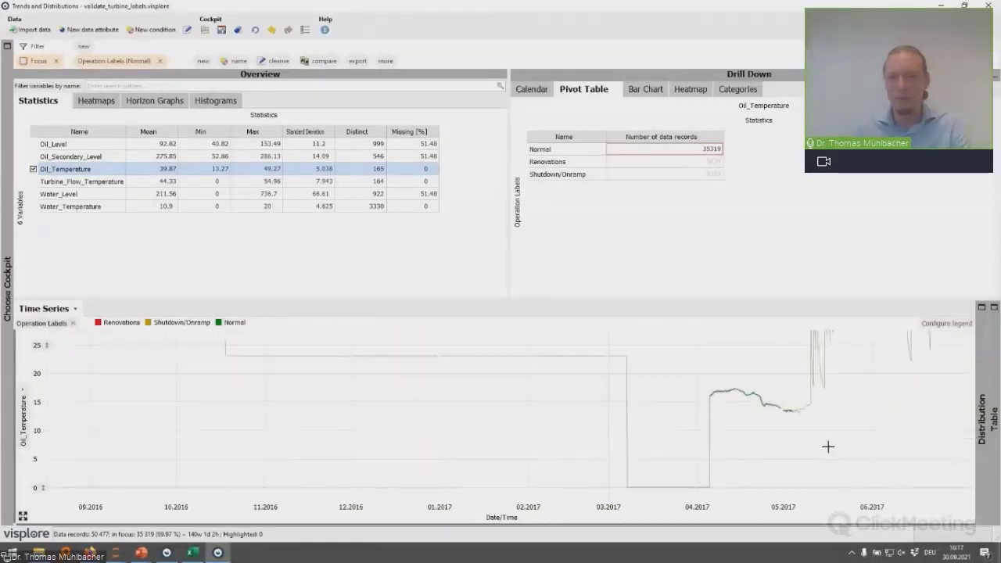
mouse_move(879, 501)
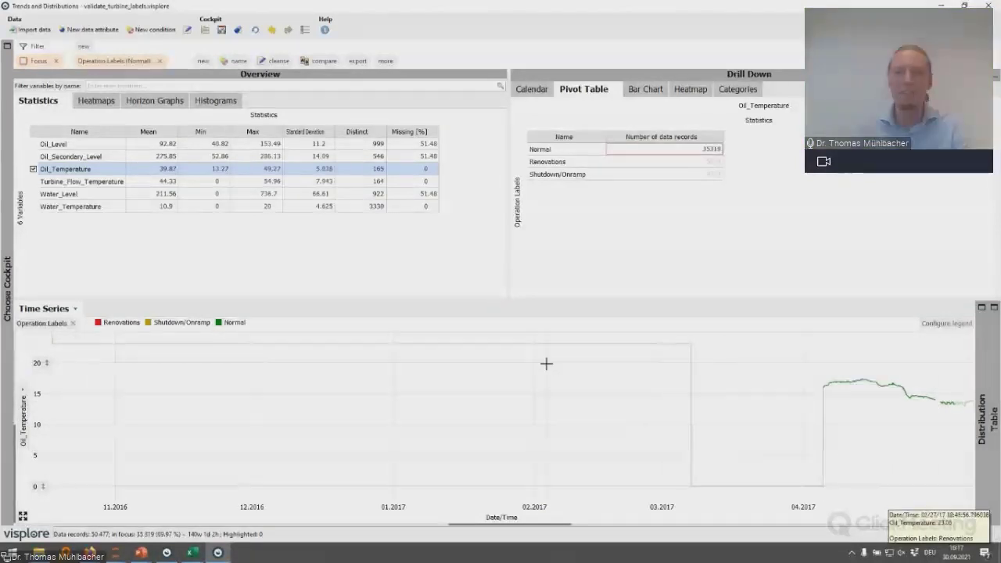
Add a labeling from the categorical data attribute Operation Labels.
click(98, 31)
click(528, 310)
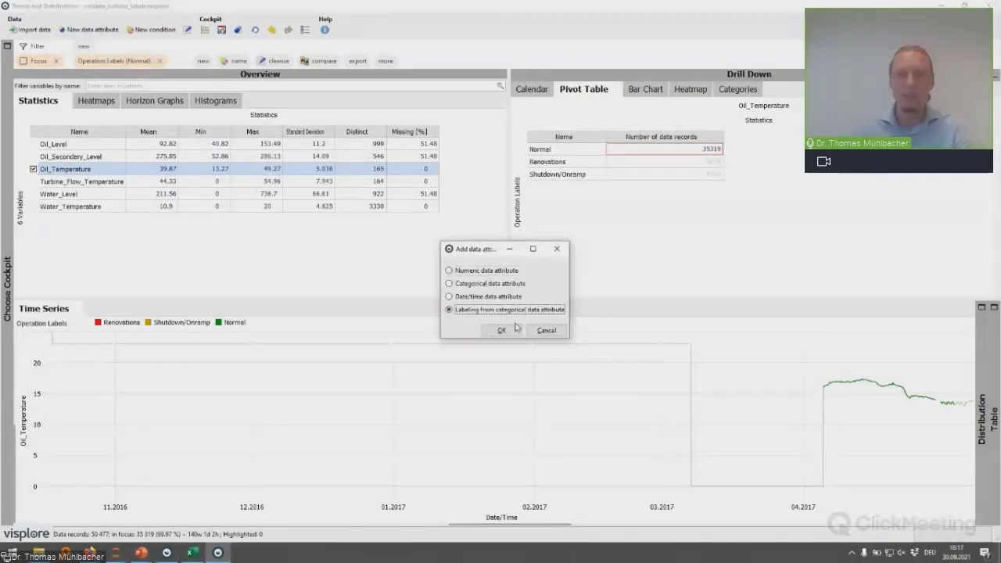
click(503, 330)
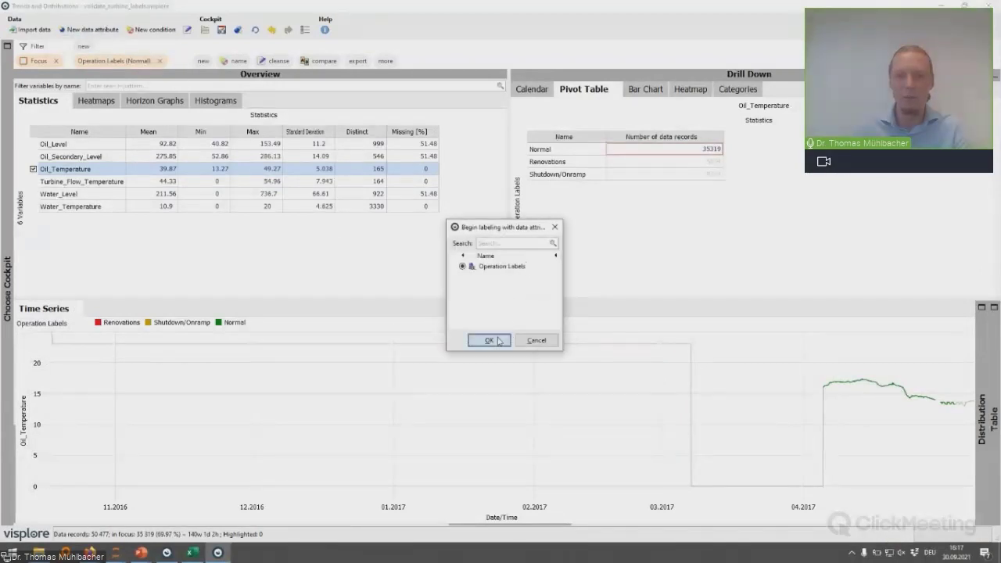
click(489, 341)
click(497, 300)
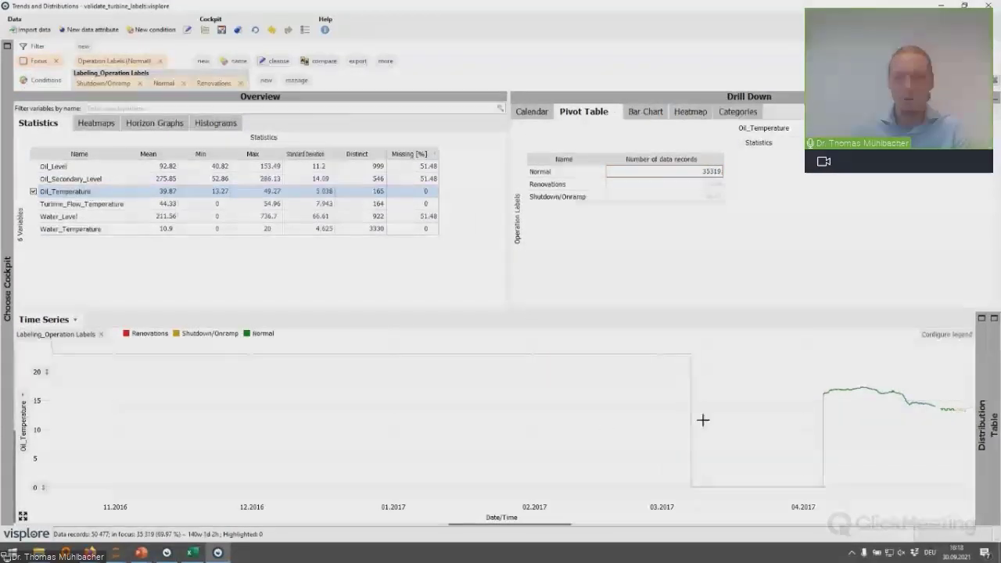
Label the Oil_Temperature stretch from about 2.4.2017 to 10.5.2017 as Renovations and clear the selection.
scroll(702, 420, down, 2)
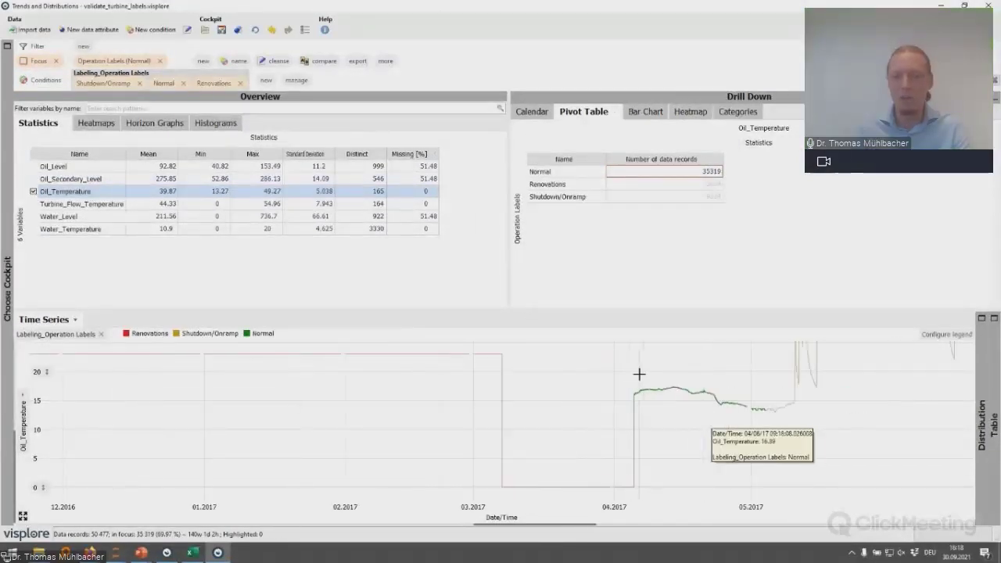
drag(621, 364, 794, 465)
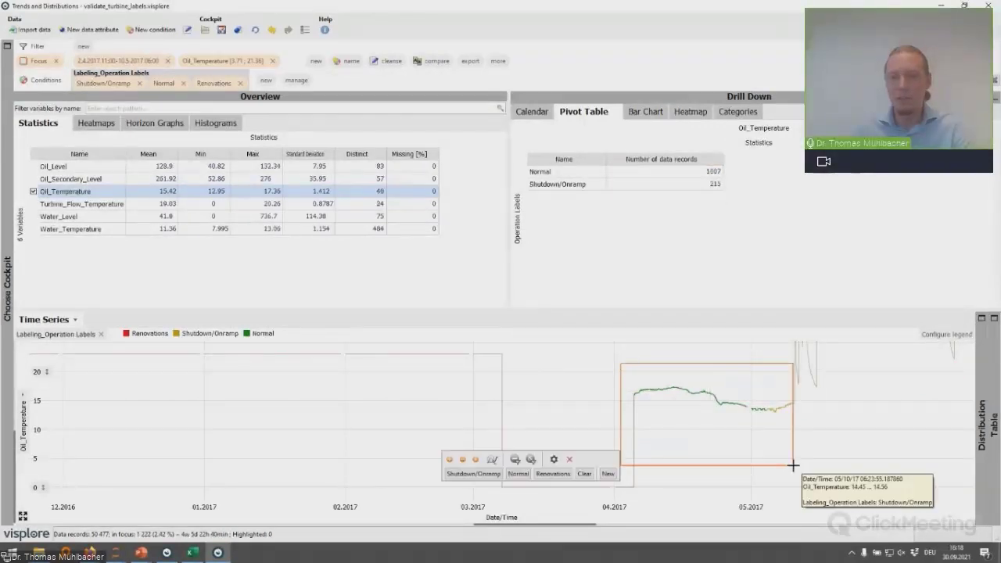
click(562, 475)
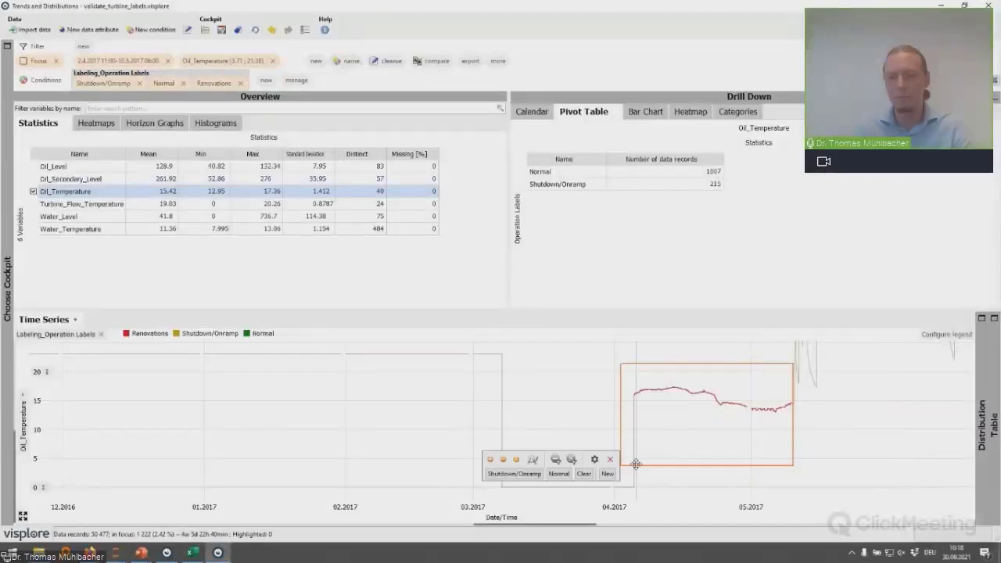
click(607, 459)
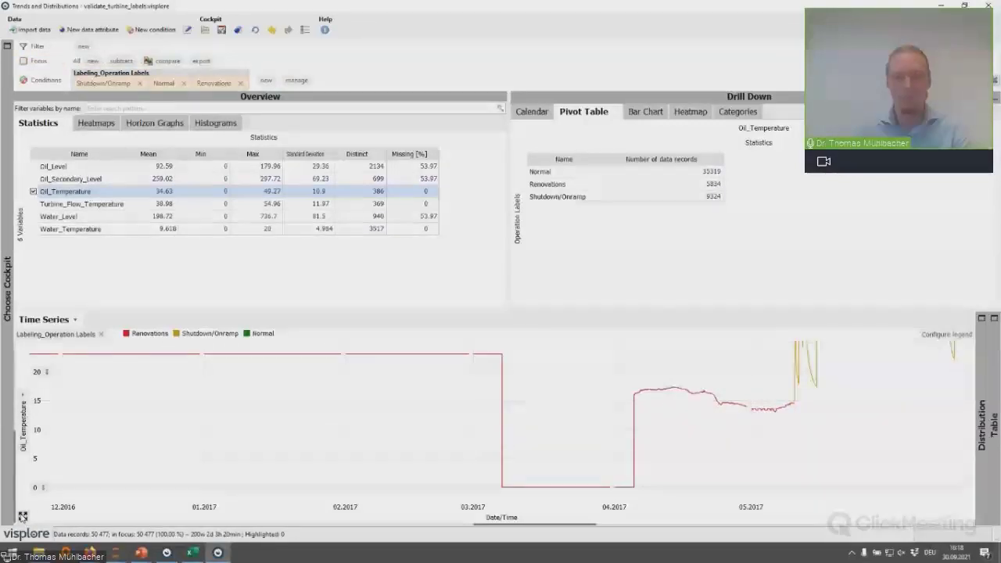
click(23, 517)
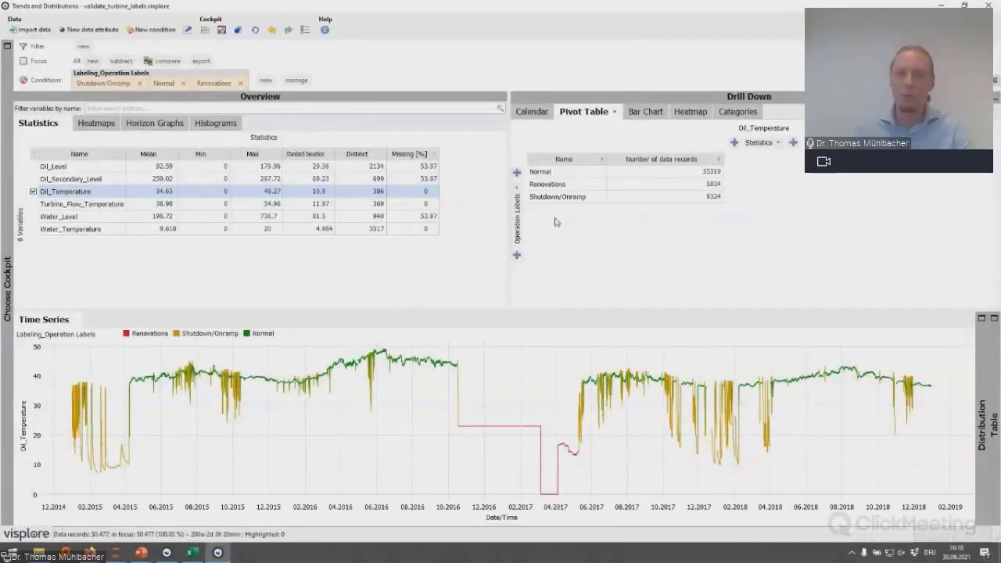
Label the fluctuating Oil_Temperature period from about 10.7.2015 to 30.7.2015 as Shutdown/Onramp and clear the selection.
mouse_move(562, 177)
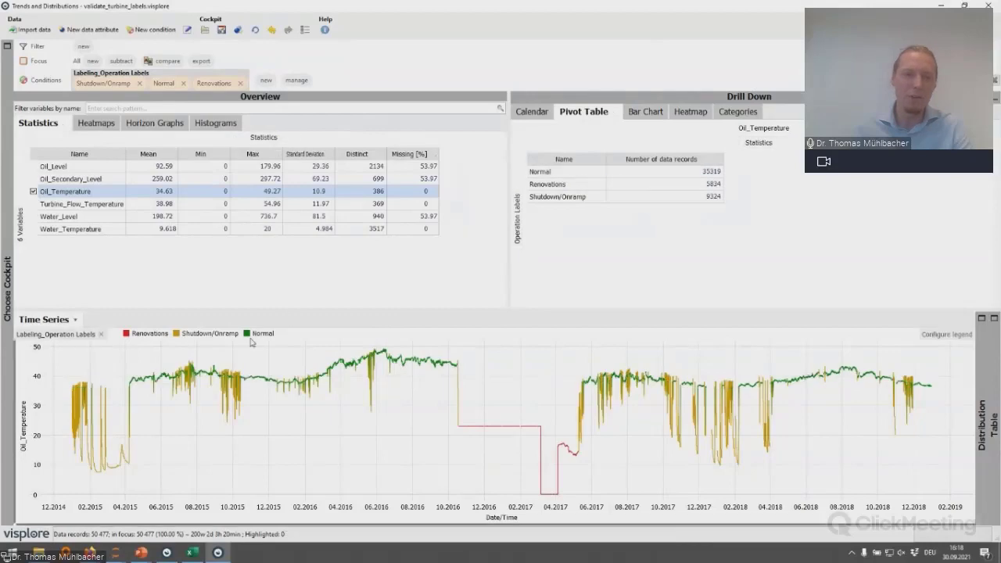
drag(187, 414, 163, 457)
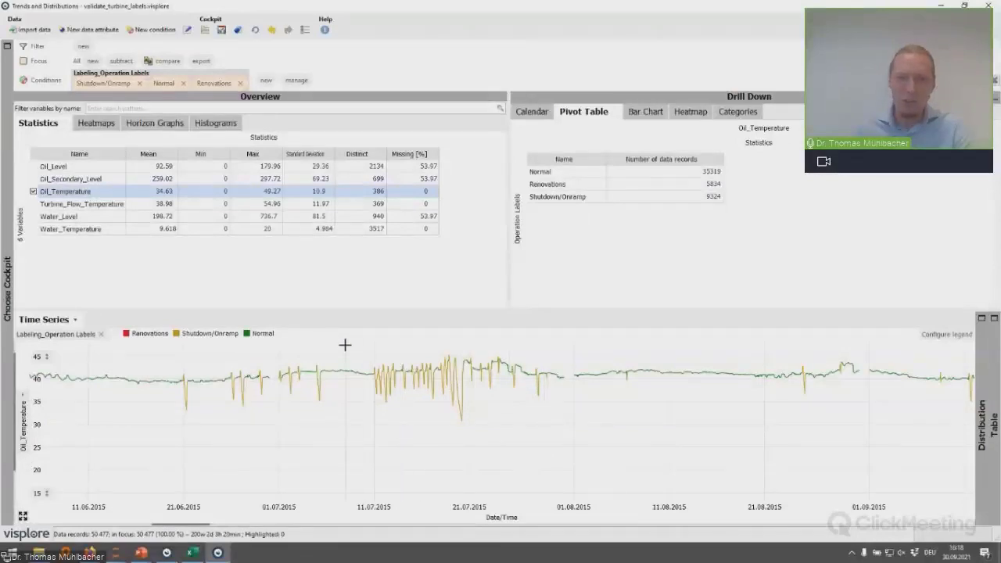
drag(365, 350, 570, 438)
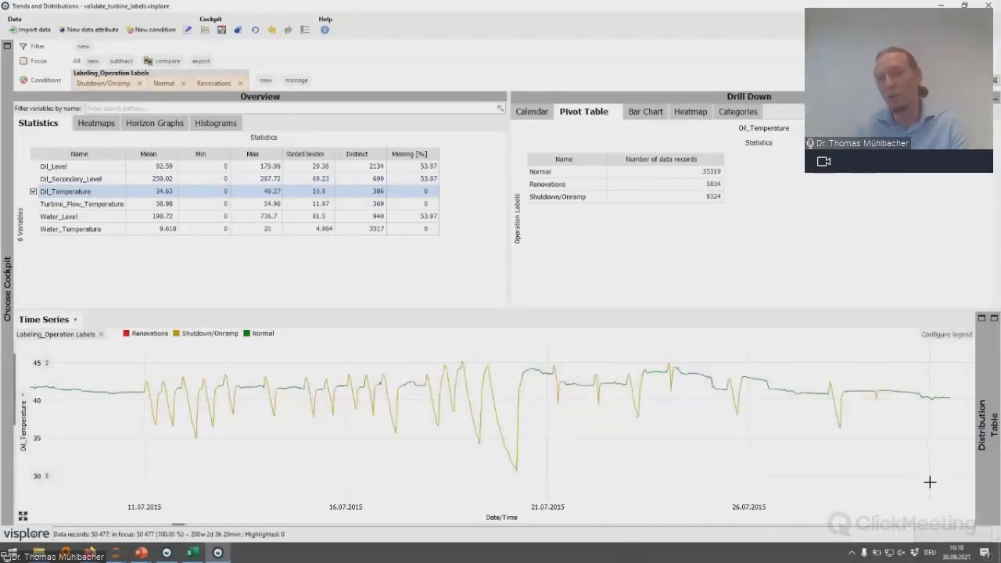
drag(953, 501, 142, 346)
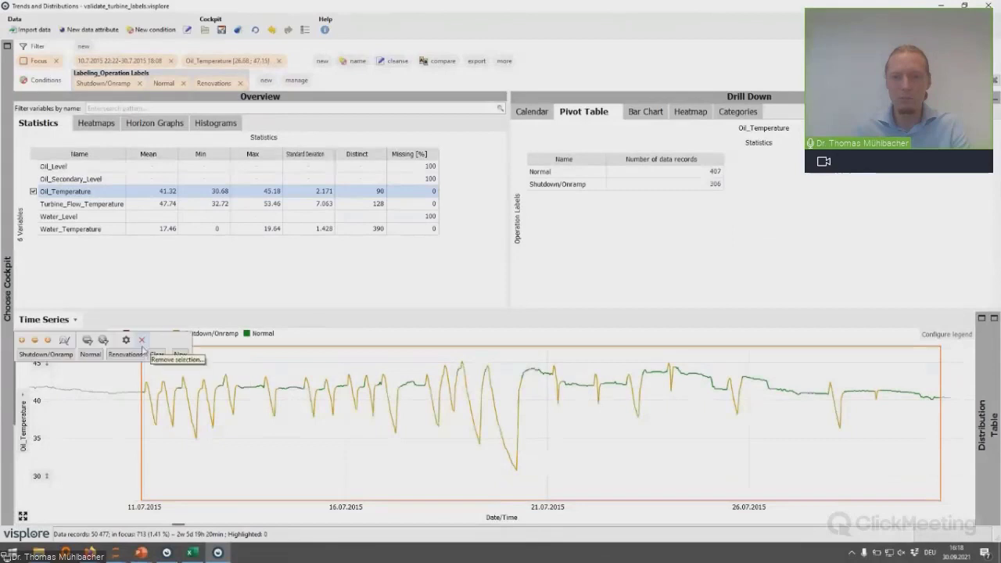
click(54, 356)
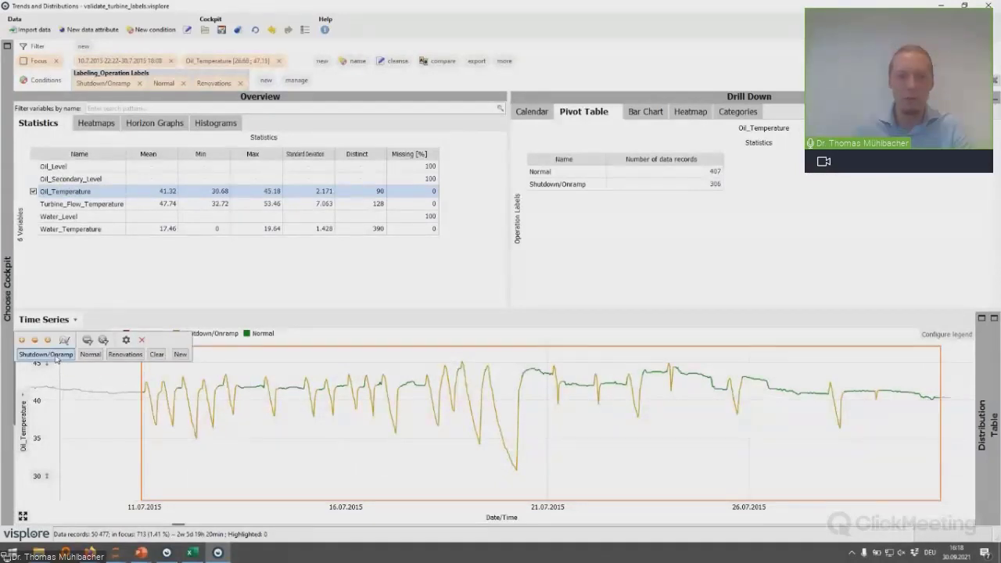
click(144, 340)
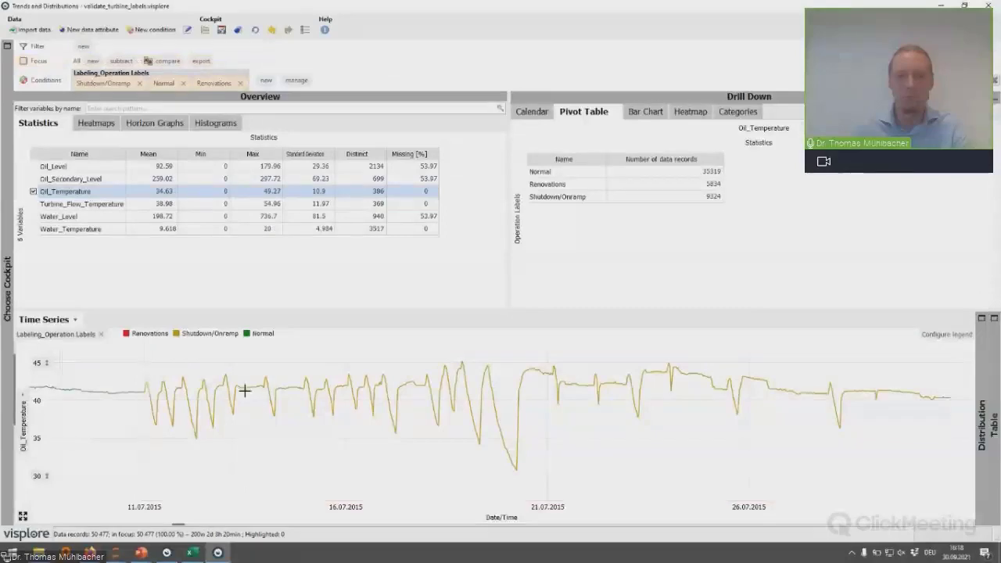
click(23, 516)
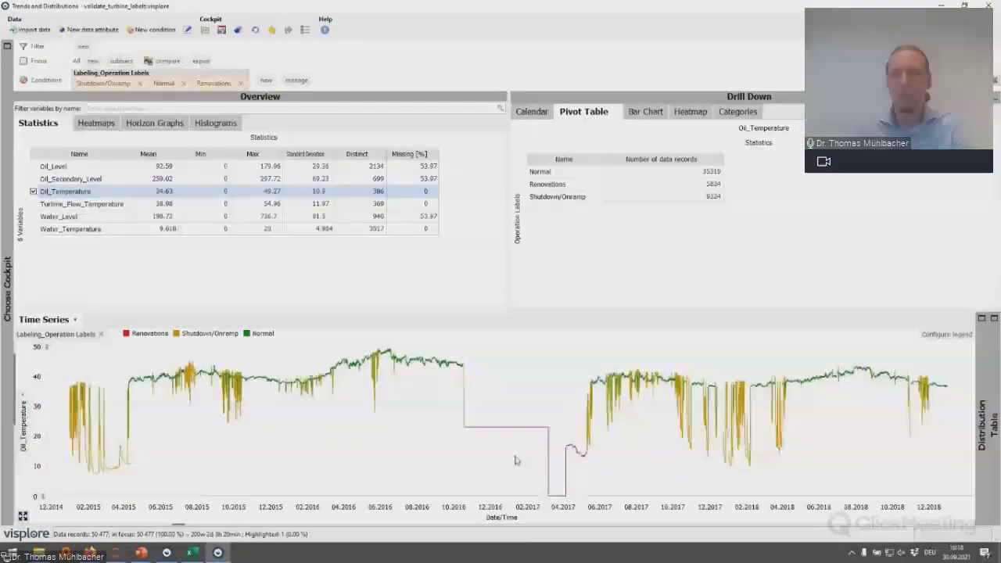
Add Turbine_Flow_Temperature to the variables plotted alongside Oil_Temperature in the time series.
mouse_move(846, 471)
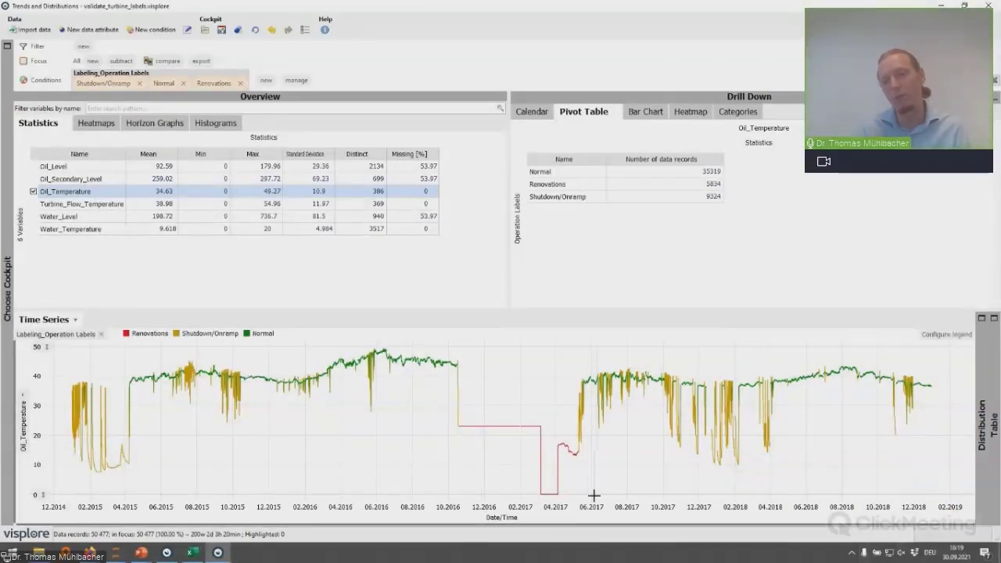
mouse_move(594, 495)
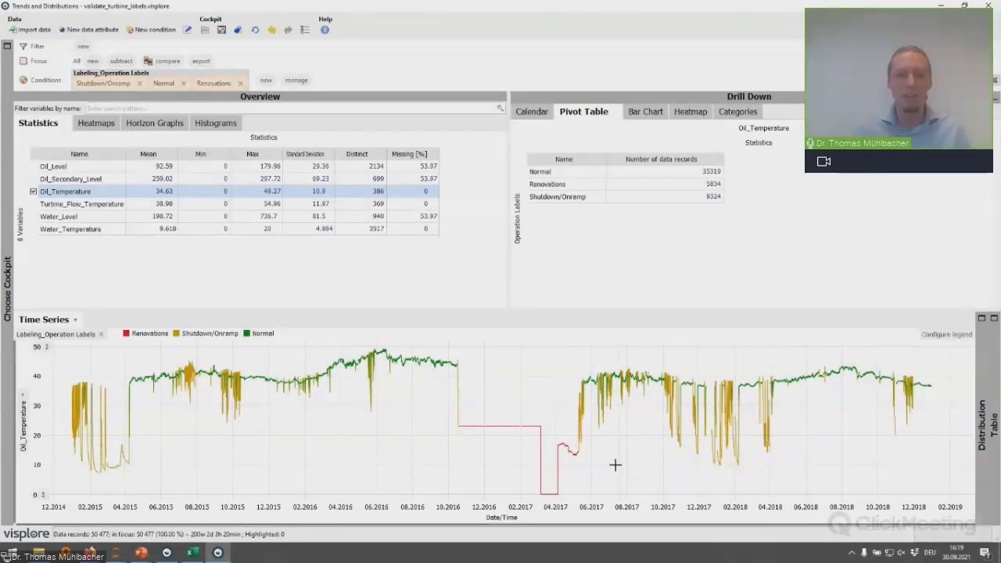
click(33, 204)
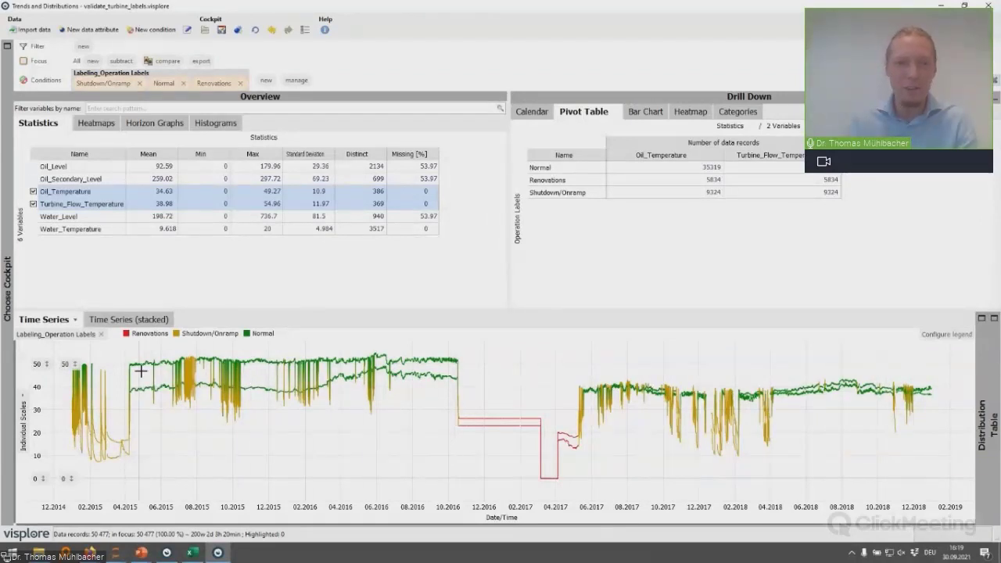
mouse_move(416, 465)
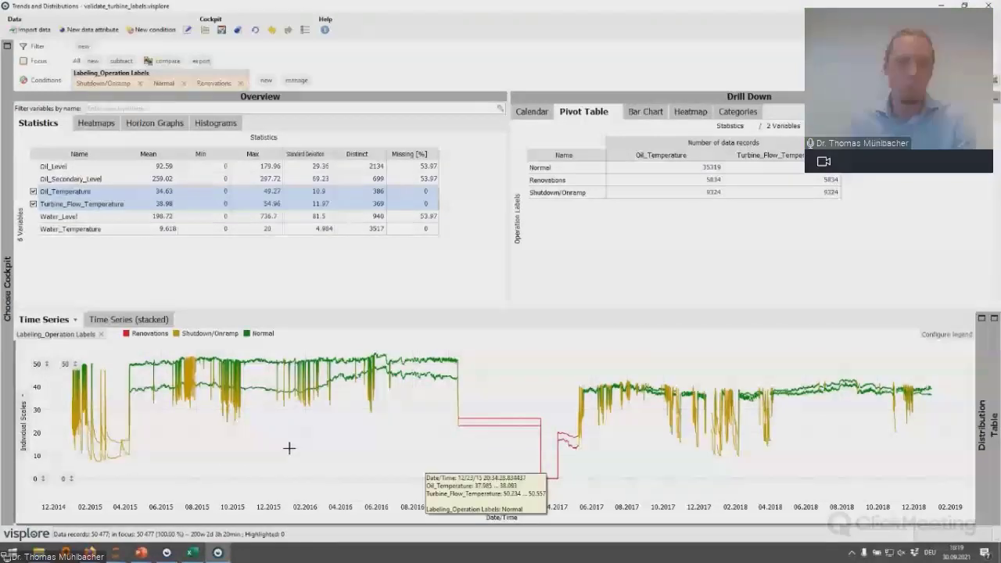
Label the Normal records from about 15.12.2014 to 15.10.2016 with a new condition named Obsolete, and clear the focus.
drag(63, 393, 456, 398)
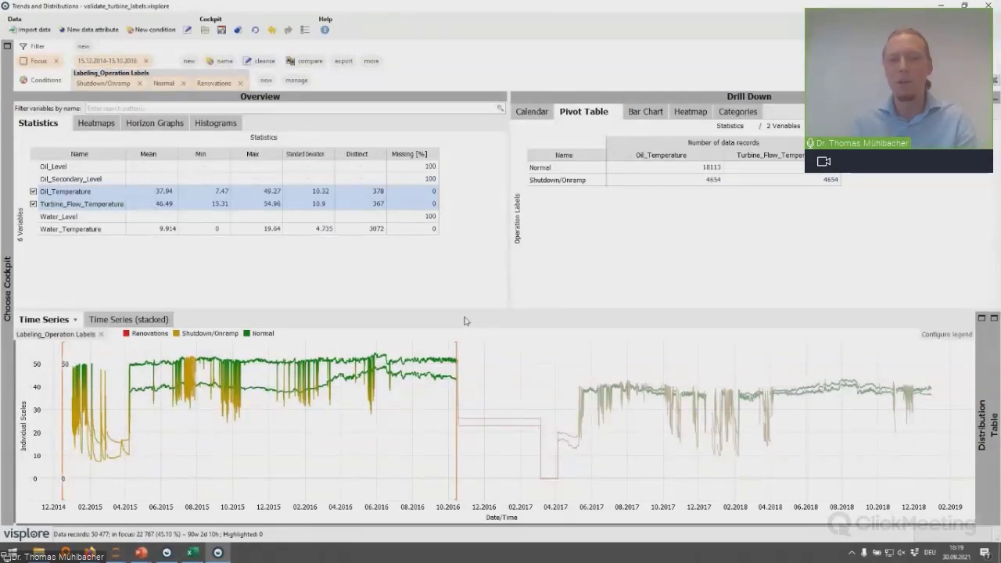
click(552, 169)
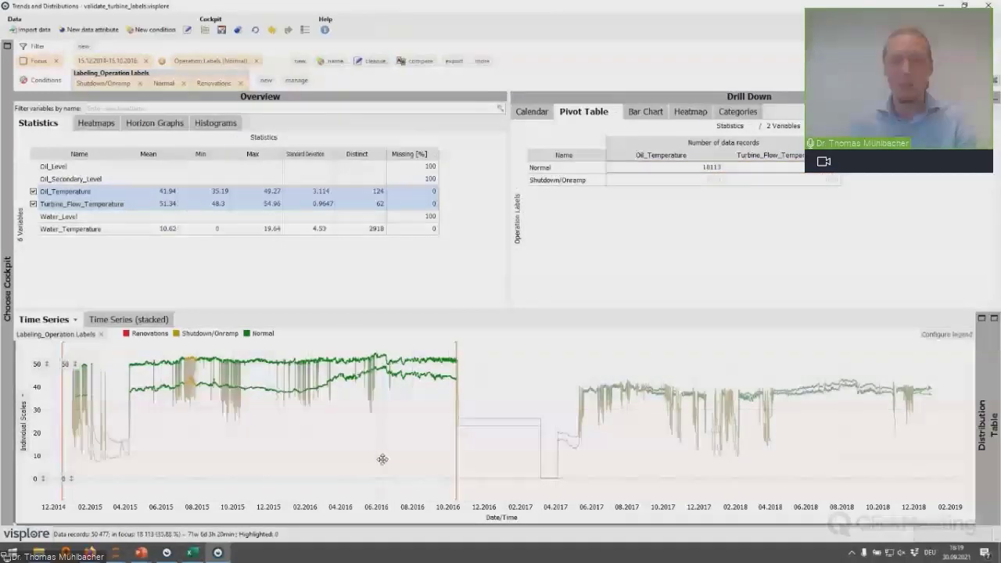
mouse_move(395, 436)
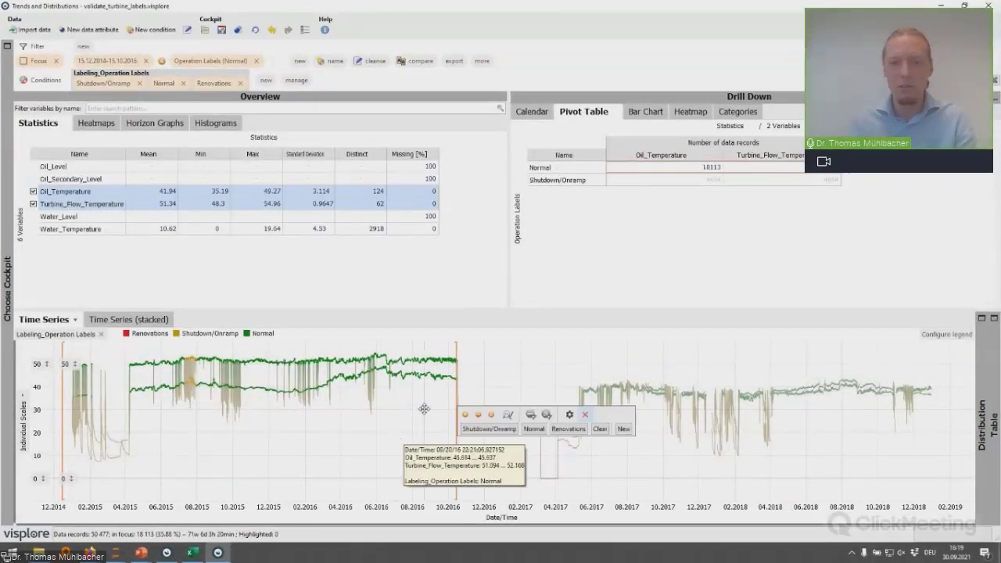
click(624, 429)
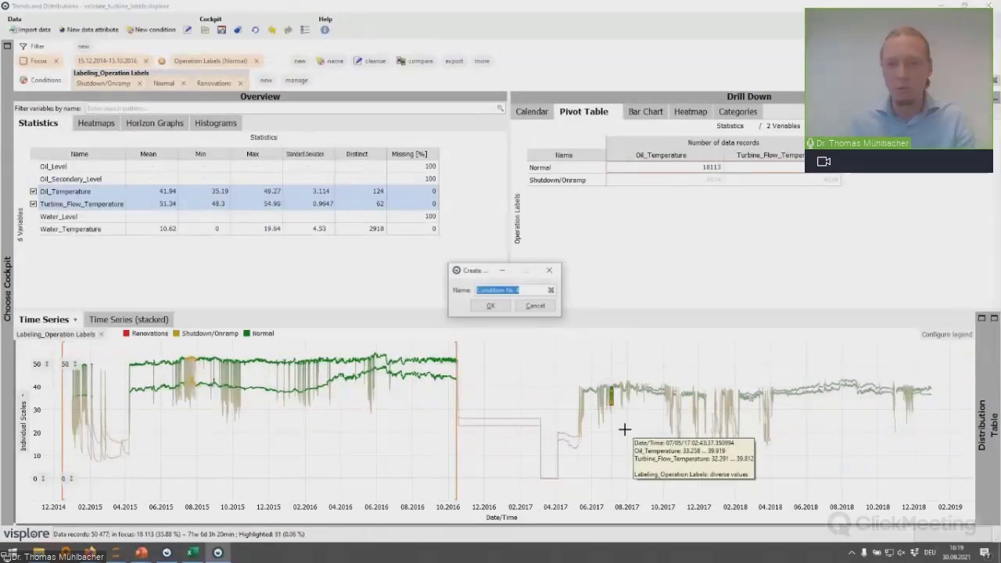
text(Oi)
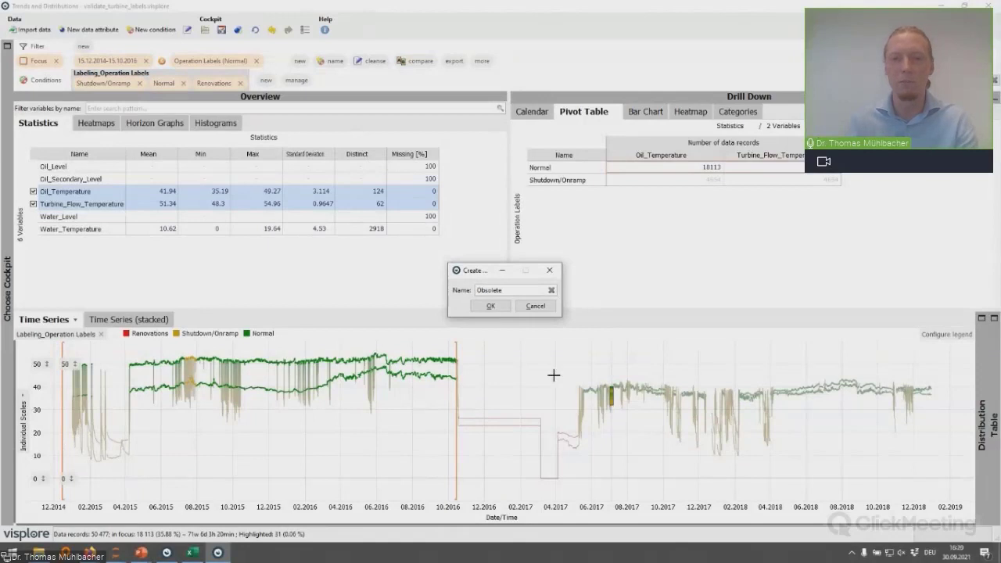
click(490, 306)
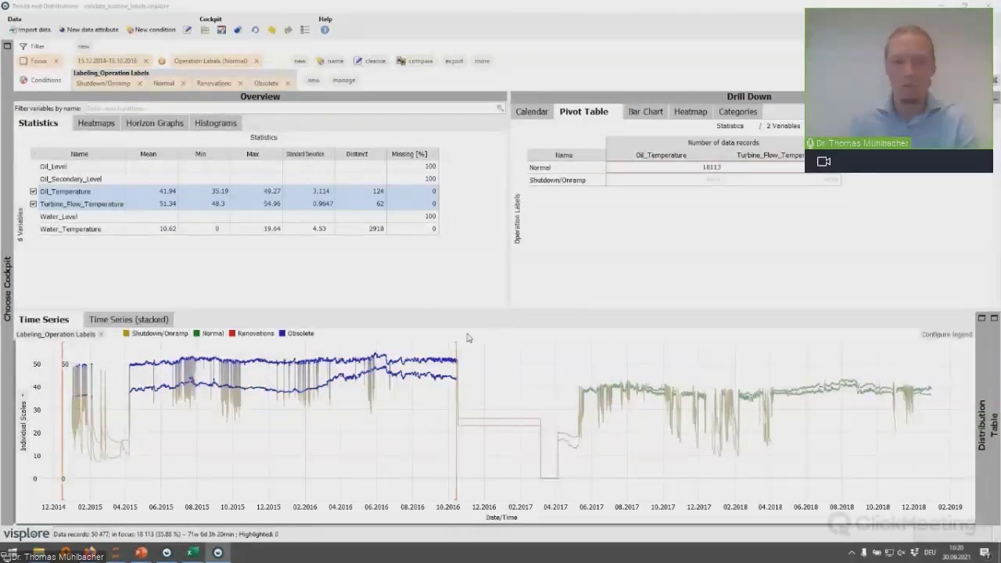
click(49, 62)
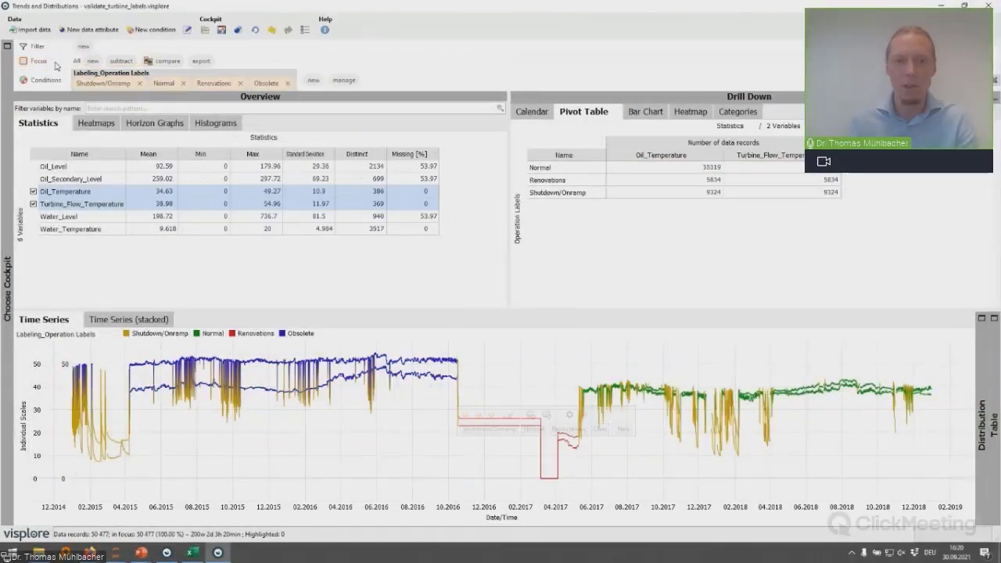
Switch to the Turbine Use Case notebook in Jupyter and run the cell that retrieves the value counts of the "Labeling_Operation Labels" classification.
mouse_move(403, 457)
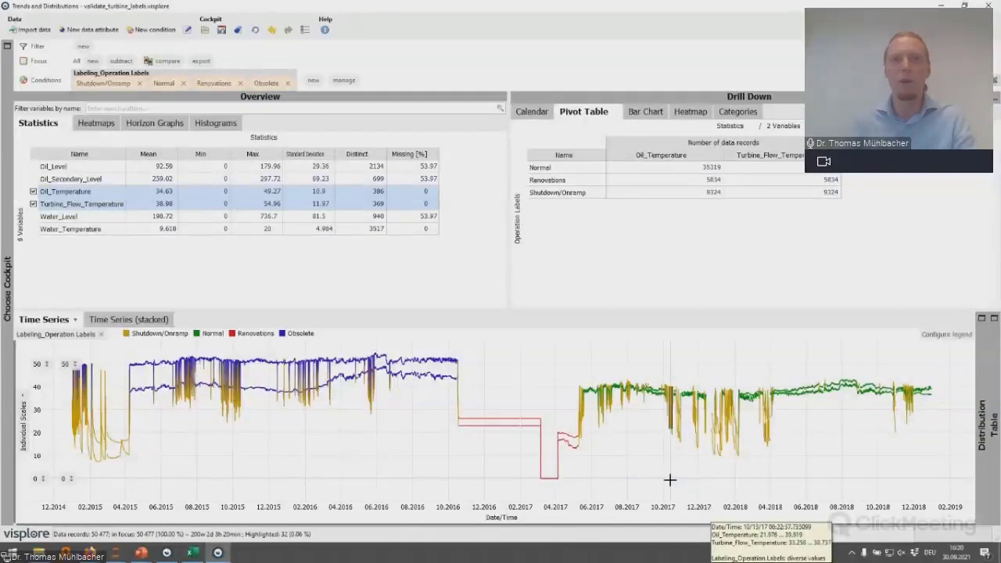
mouse_move(91, 552)
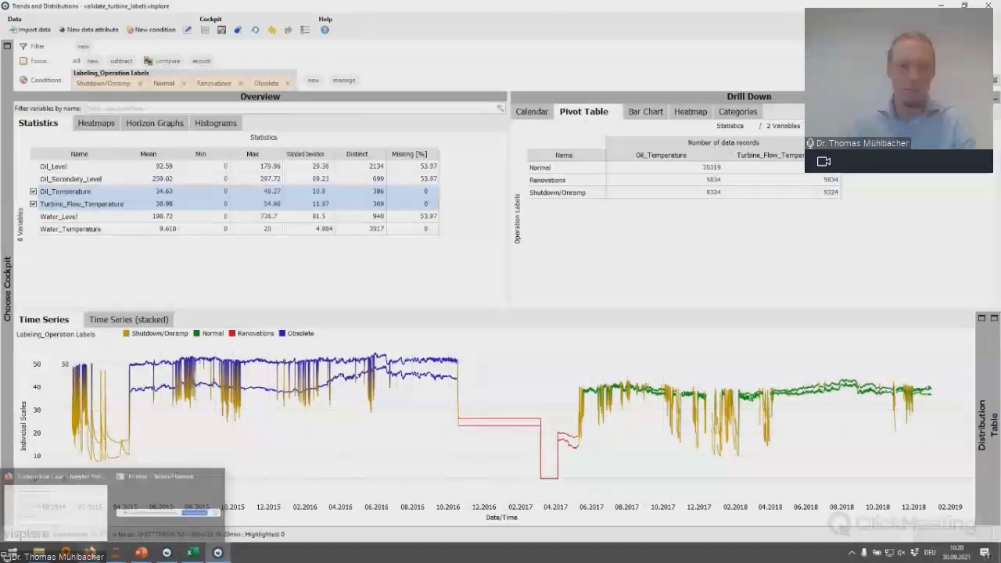
click(55, 504)
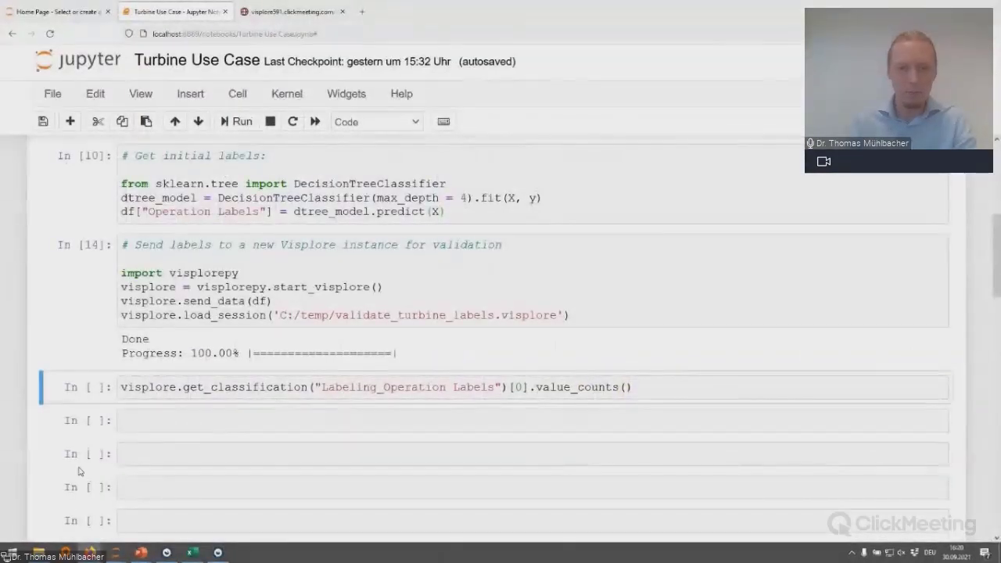
click(626, 399)
key(ctrl+a)
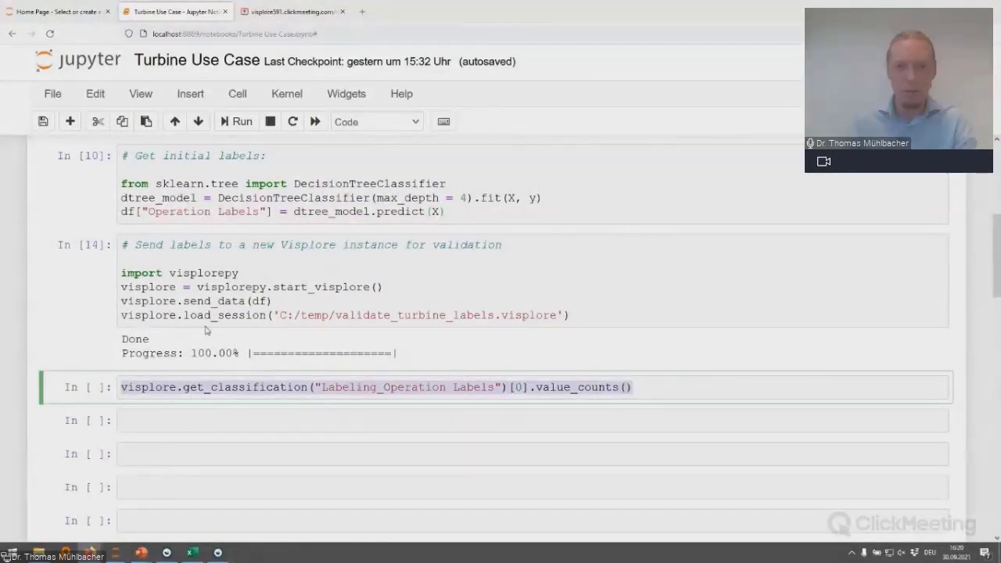
click(239, 122)
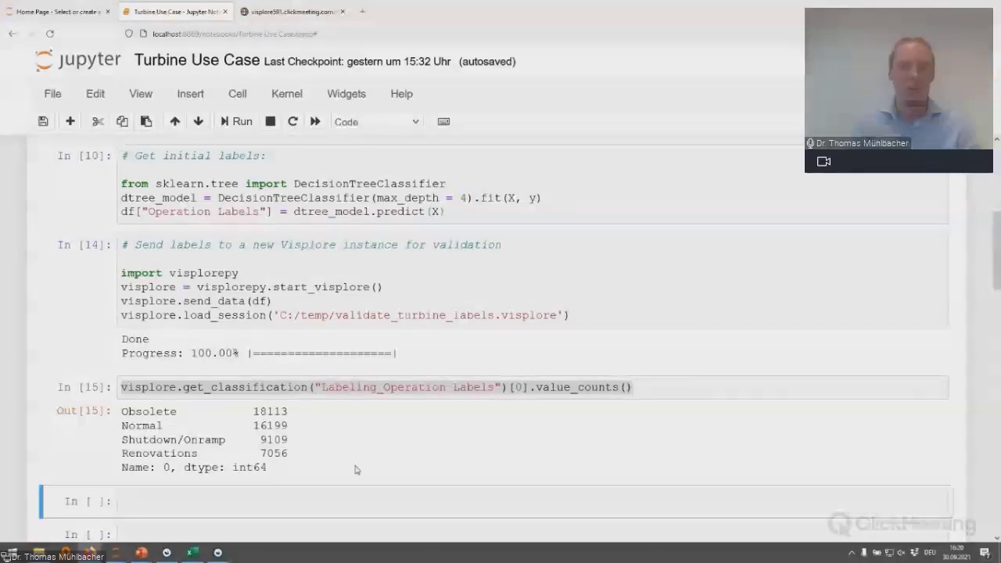
Switch to the PowerPoint slideshow and advance to the slide "Demo Example 2: Labeling strokes of milling machine".
click(142, 553)
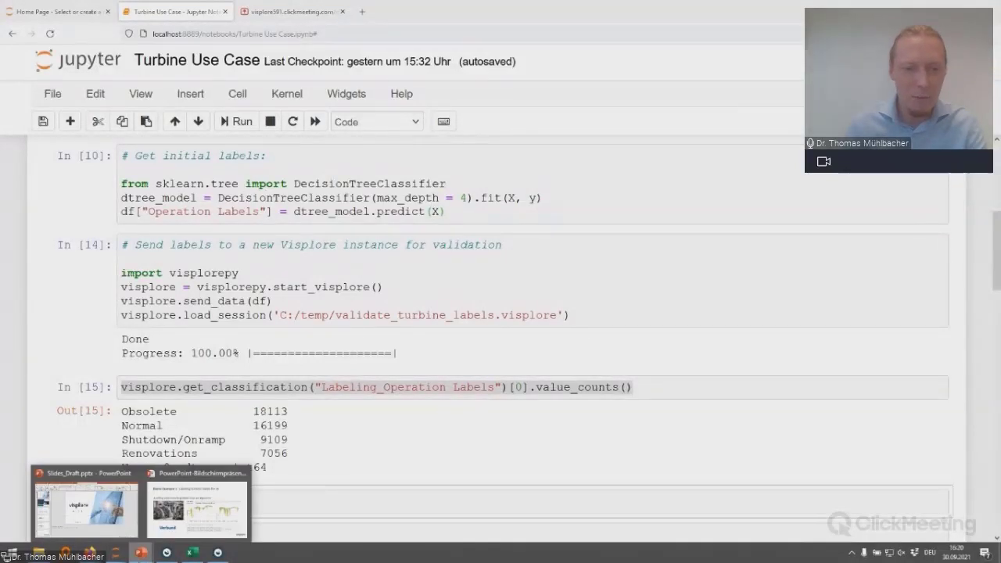
click(192, 518)
key(Right)
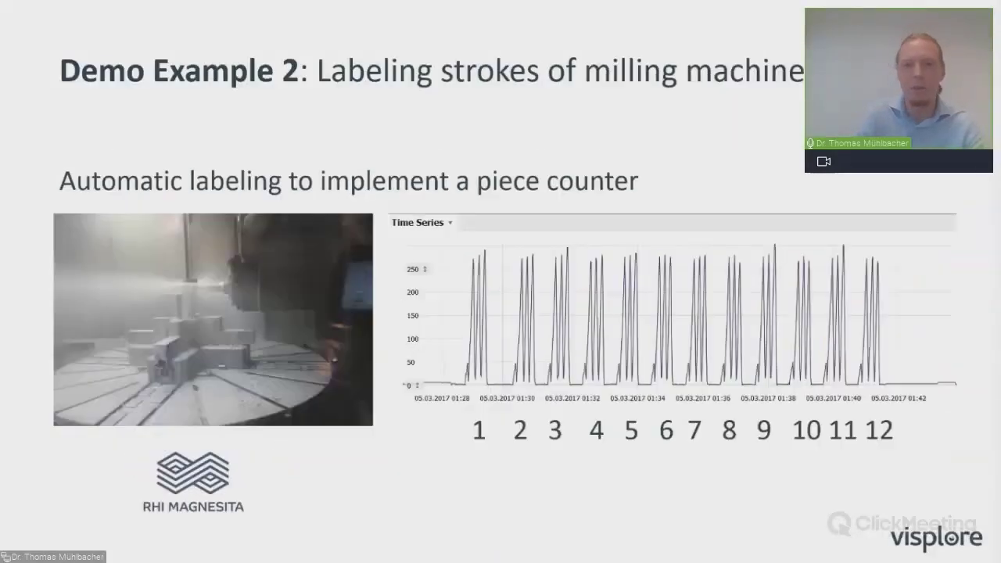
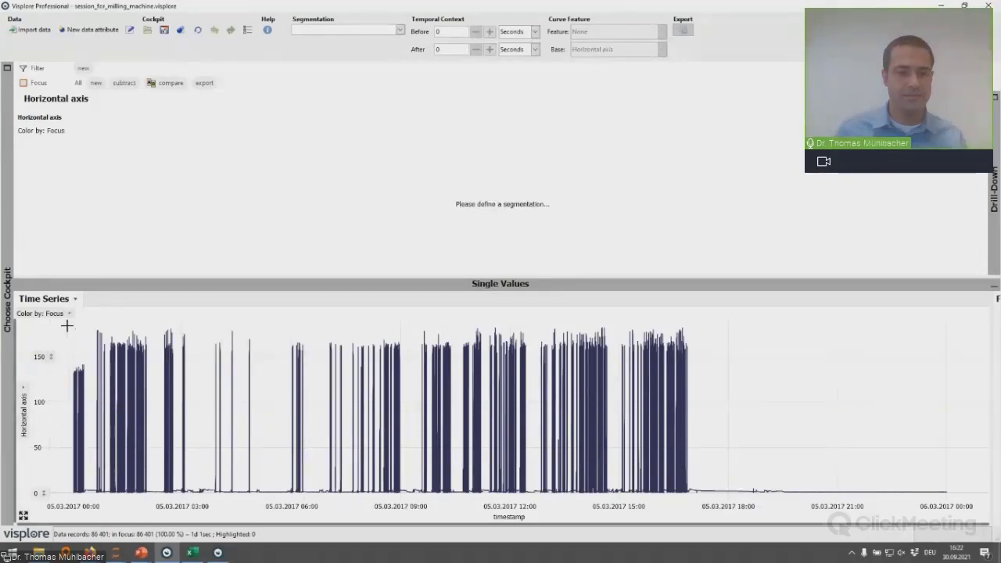
Select the first stroke of Horizontal axis in the milling machine time series, from 00:00:16 to 00:00:51 on 5.3.2017.
drag(67, 325, 107, 498)
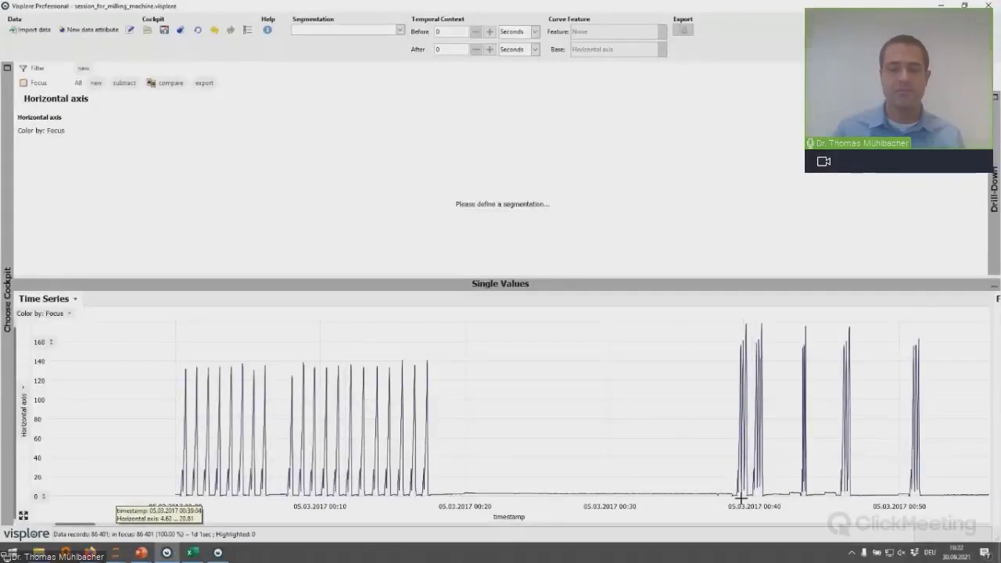
click(701, 488)
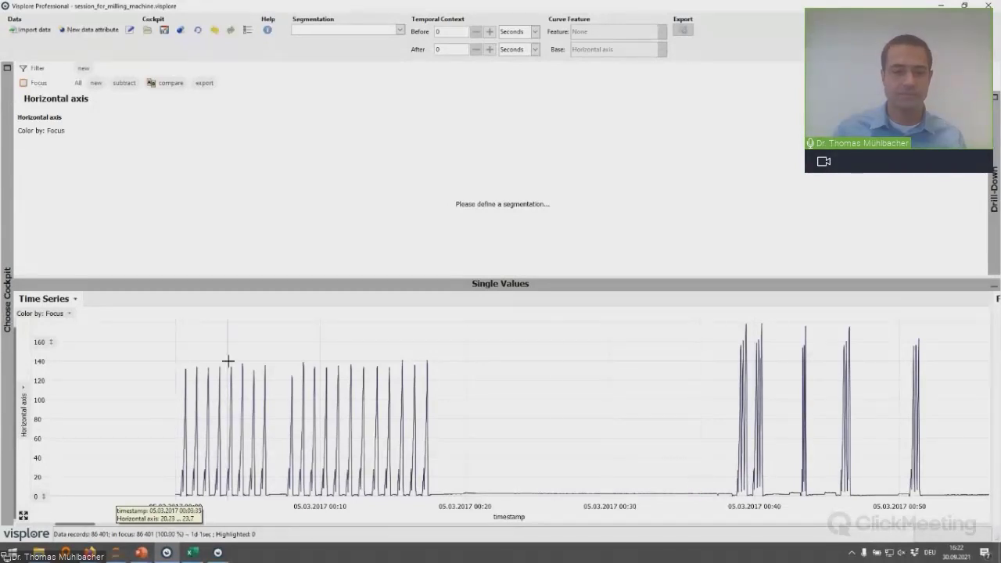
drag(171, 354, 205, 501)
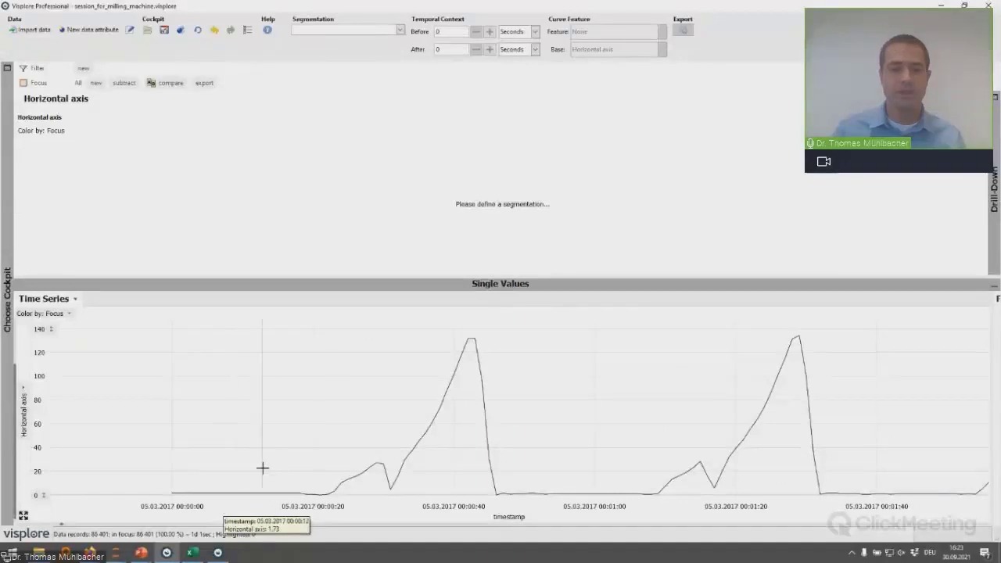
drag(277, 441, 529, 466)
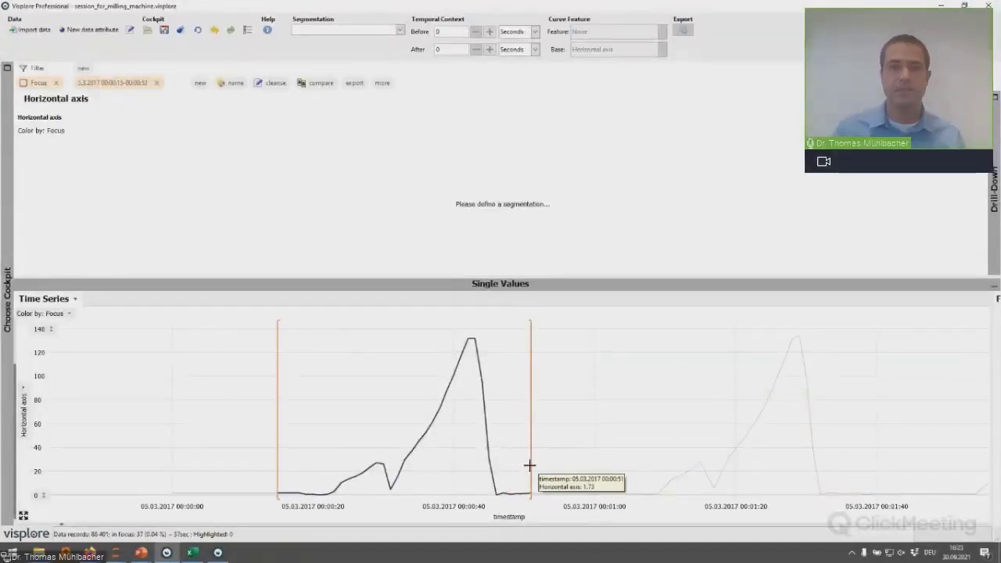
drag(530, 465, 525, 464)
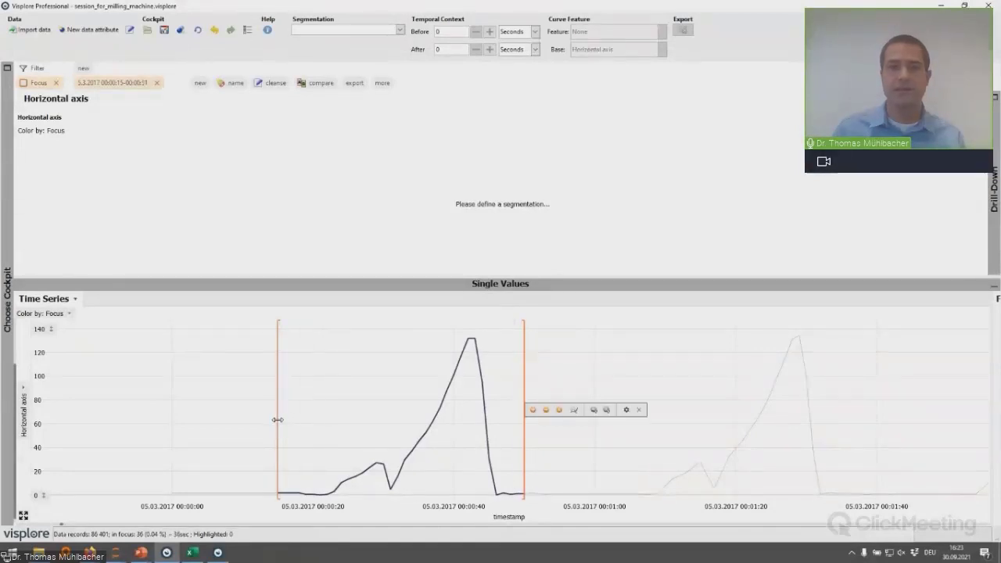
drag(277, 420, 284, 420)
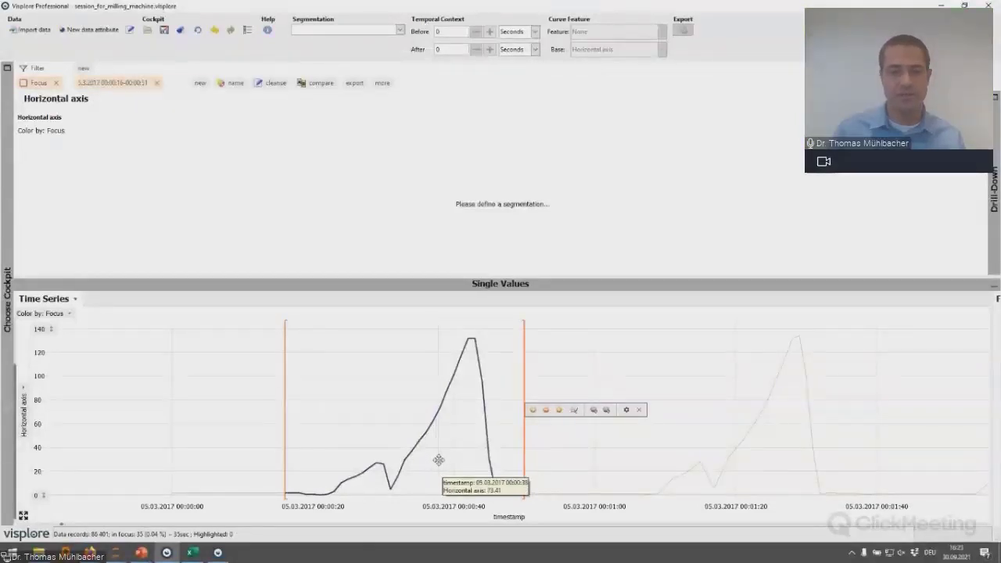
Create a pattern search from the selected stroke and name it Pattern A.
click(575, 411)
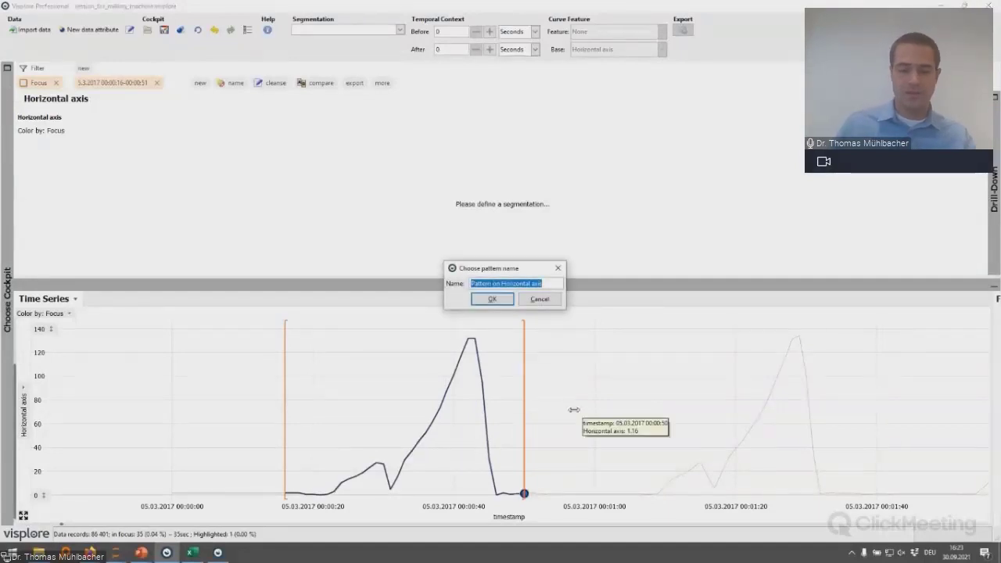
key(End)
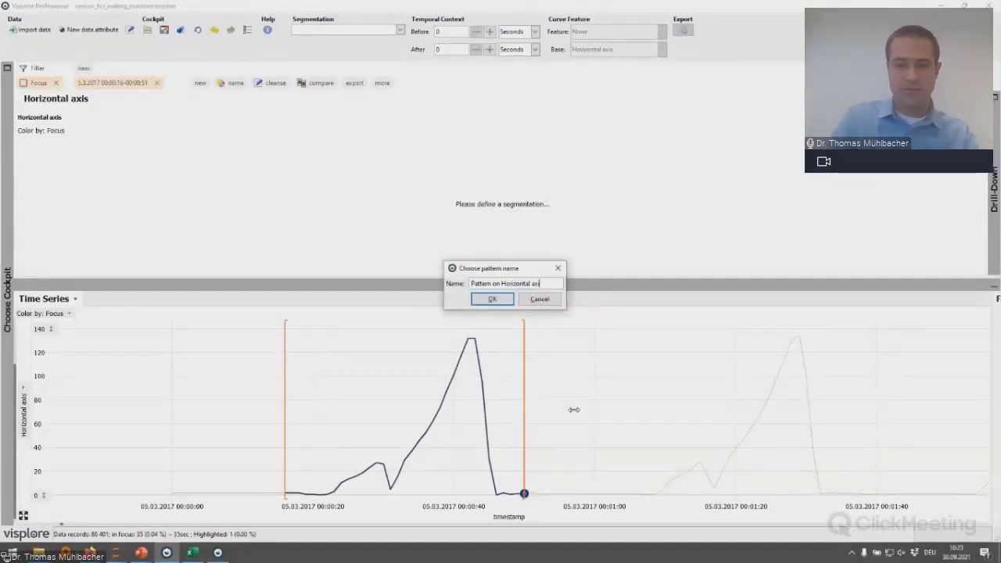
key(BackSpace)
key(BackSpace)
key(BackSpace)
key(BackSpace)
key(BackSpace)
key(BackSpace)
key(BackSpace)
key(BackSpace)
key(BackSpace)
key(BackSpace)
key(BackSpace)
key(BackSpace)
key(BackSpace)
key(BackSpace)
key(BackSpace)
key(BackSpace)
text(A)
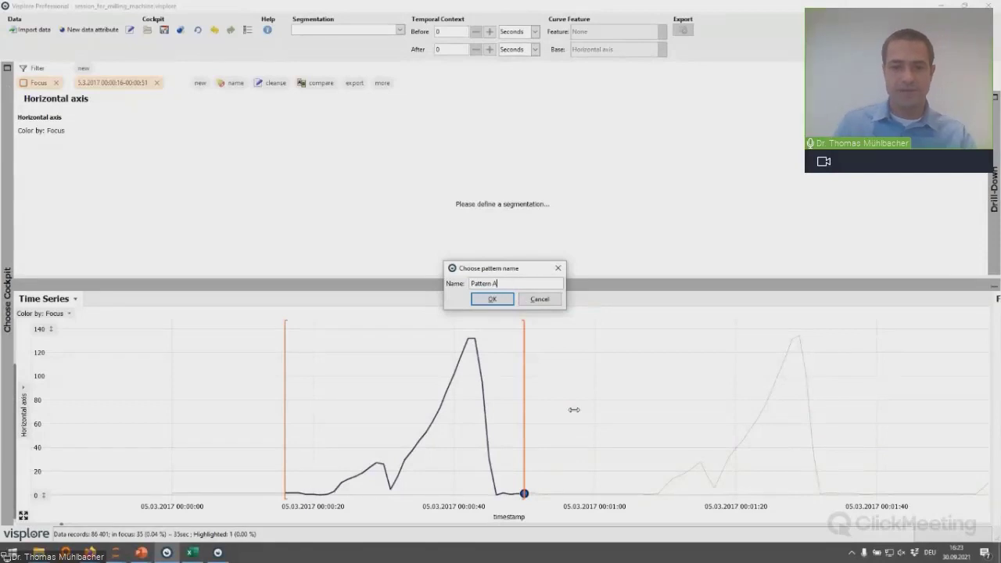
click(492, 301)
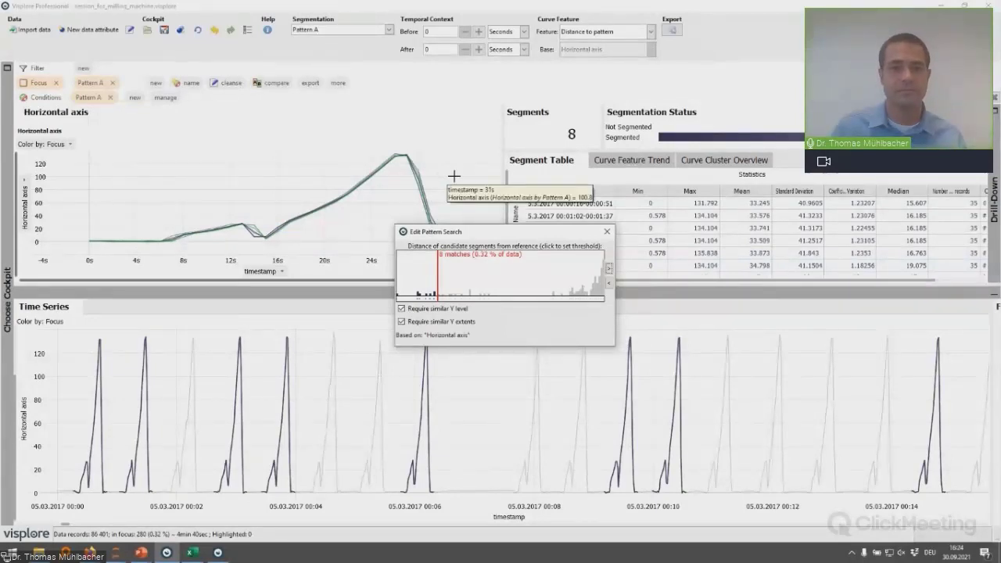
Inspect the first four matched segments from the segment table in the time series, keeping the pattern search settings out of the way.
drag(525, 234, 808, 18)
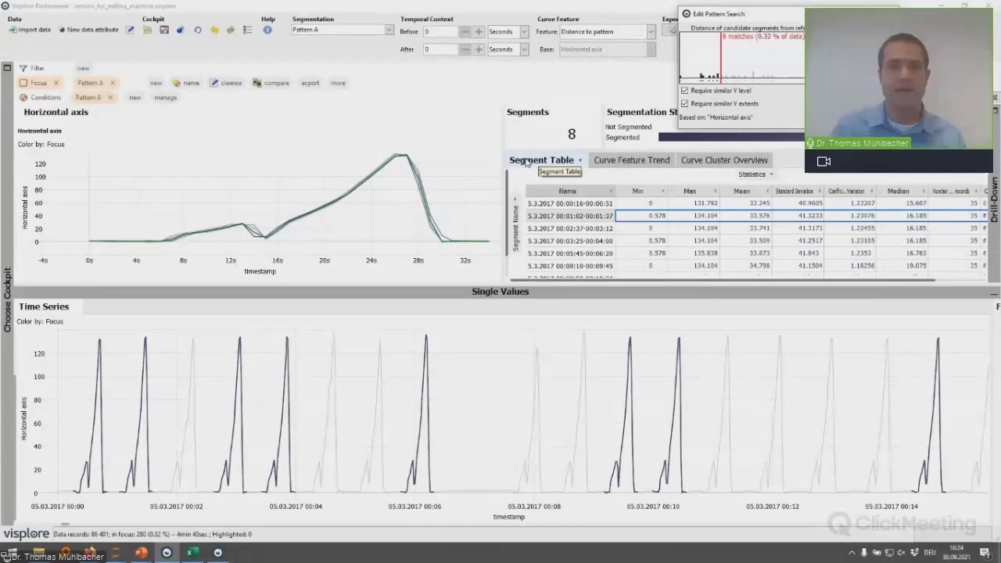
click(560, 204)
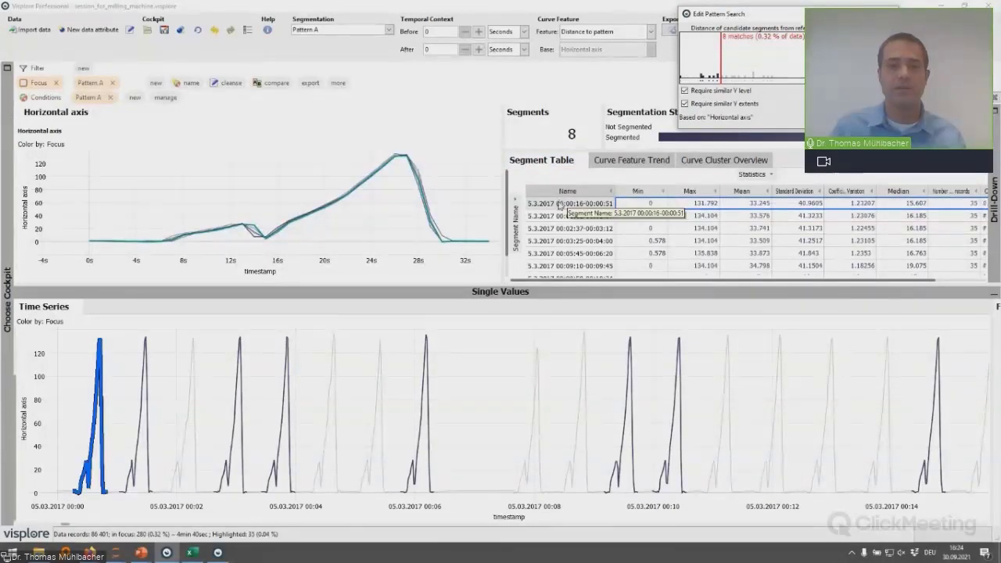
click(559, 216)
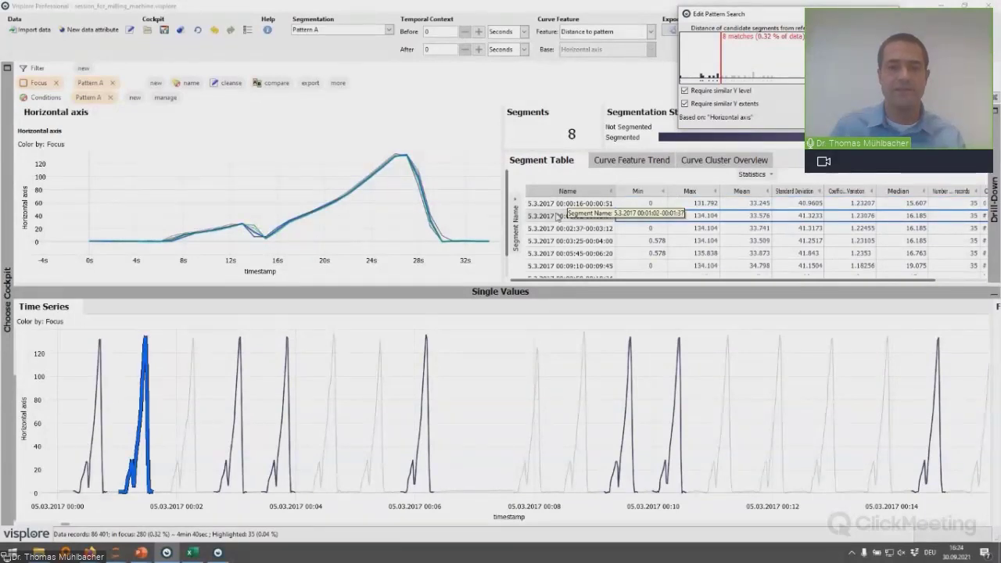
click(558, 228)
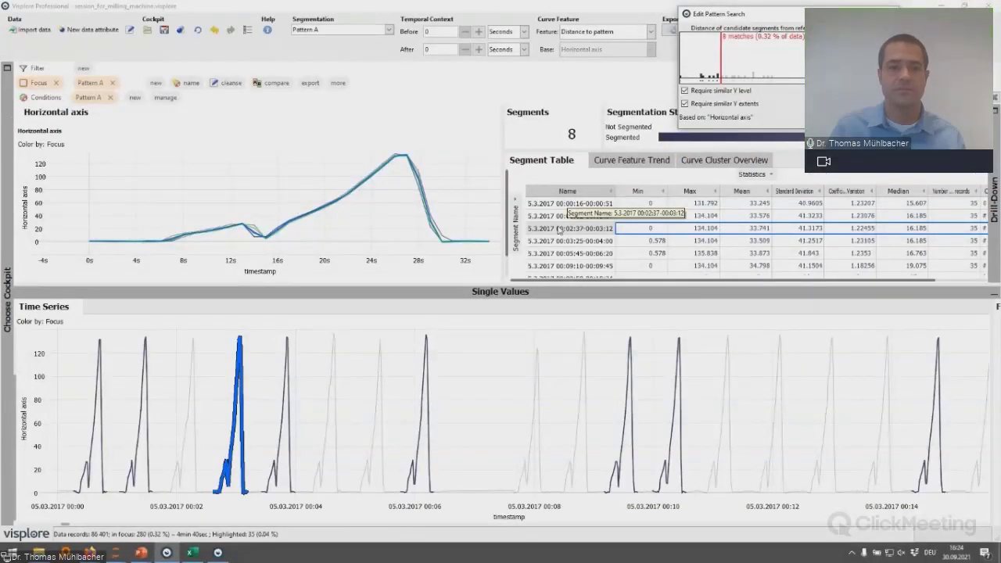
click(558, 240)
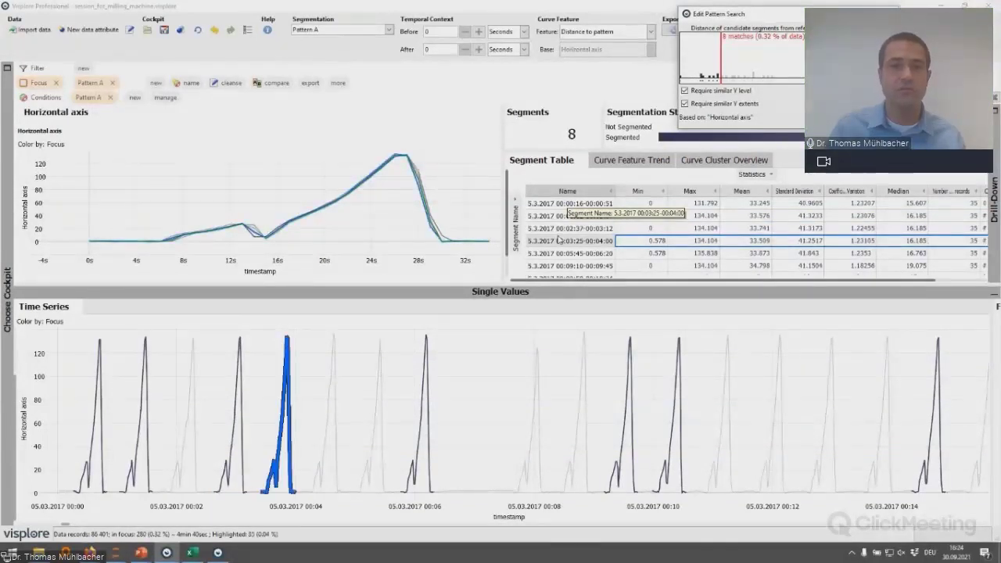
click(559, 240)
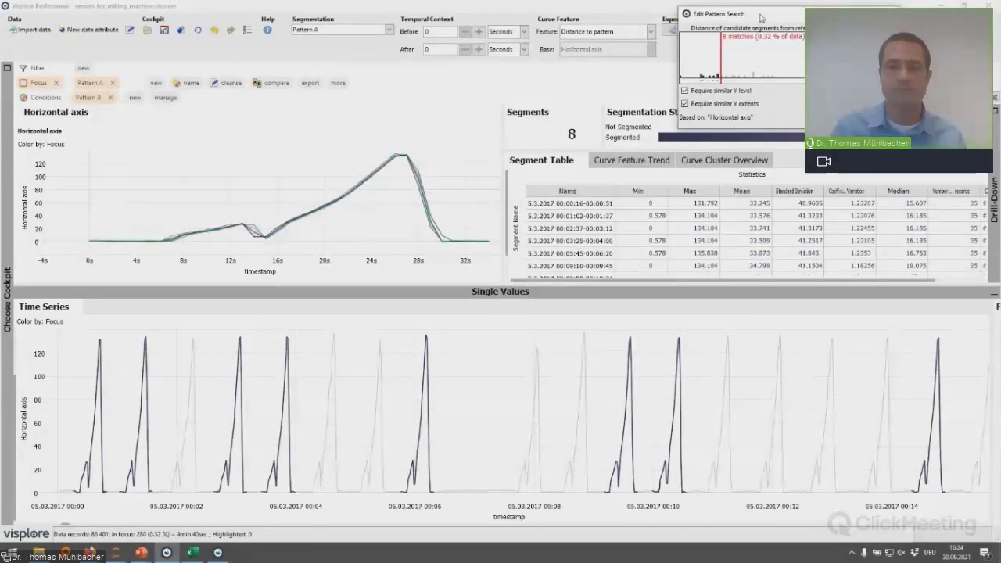
Raise the Pattern A distance threshold to cover 20 matches and close the pattern search settings.
drag(756, 14, 473, 250)
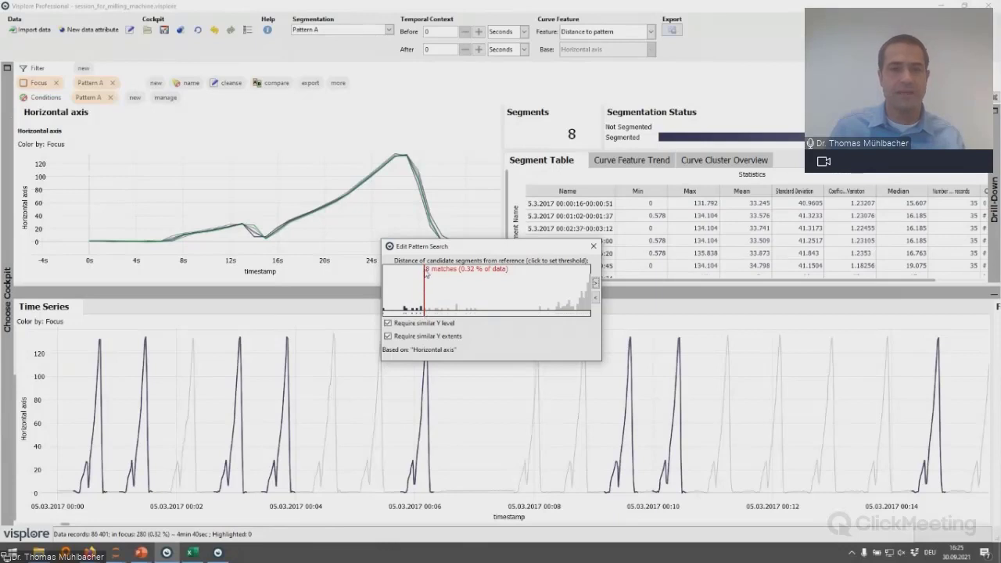
click(487, 297)
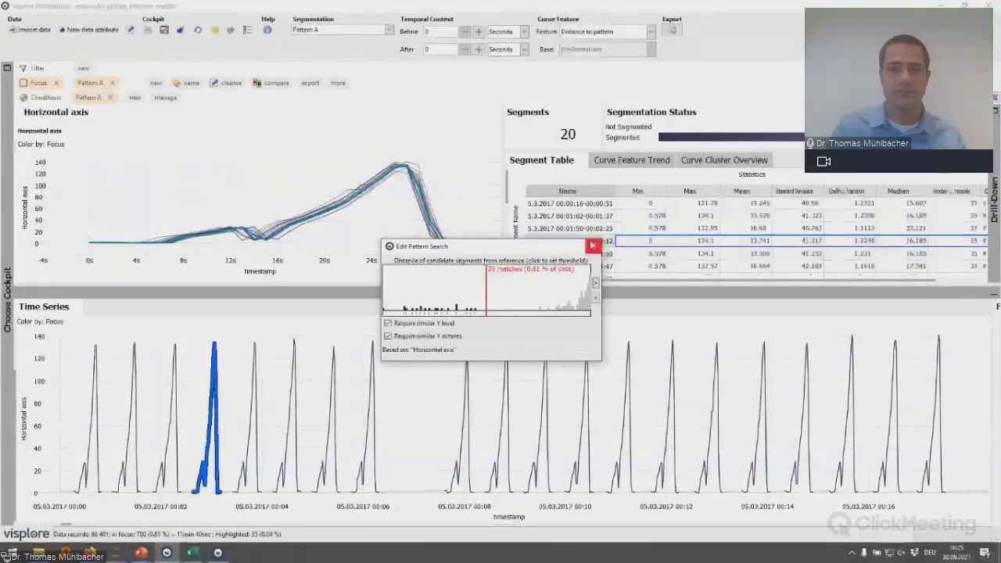
click(594, 246)
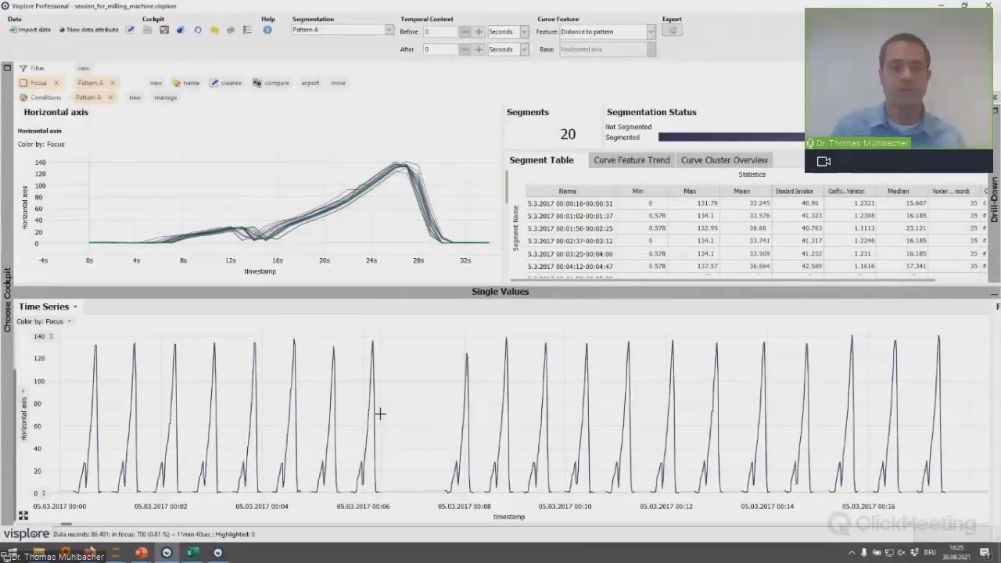
Select the first three-peak stroke of Horizontal axis in the time series, from 00:38:44 to 00:39:32 on 5.3.2017.
mouse_move(387, 408)
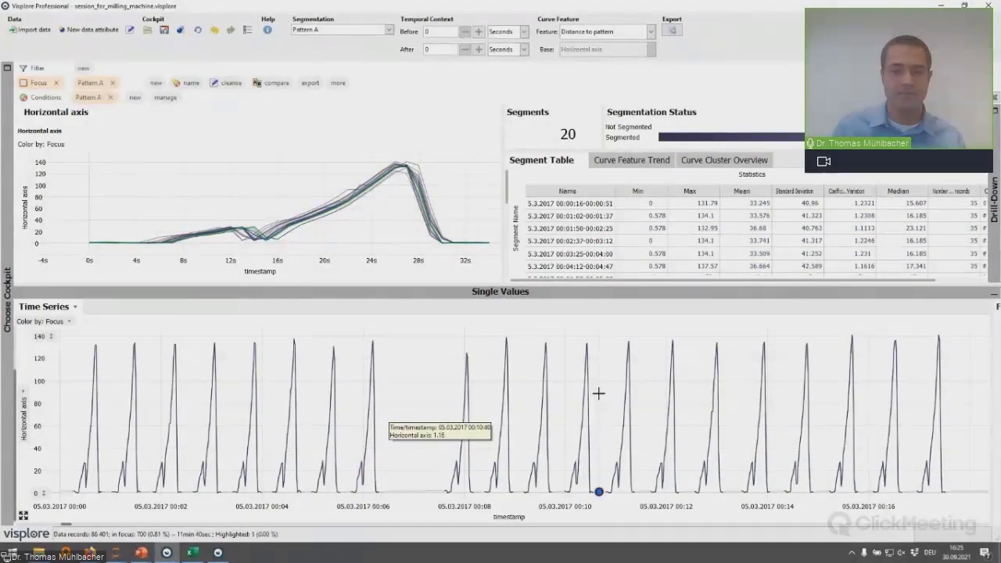
scroll(598, 394, down, 5)
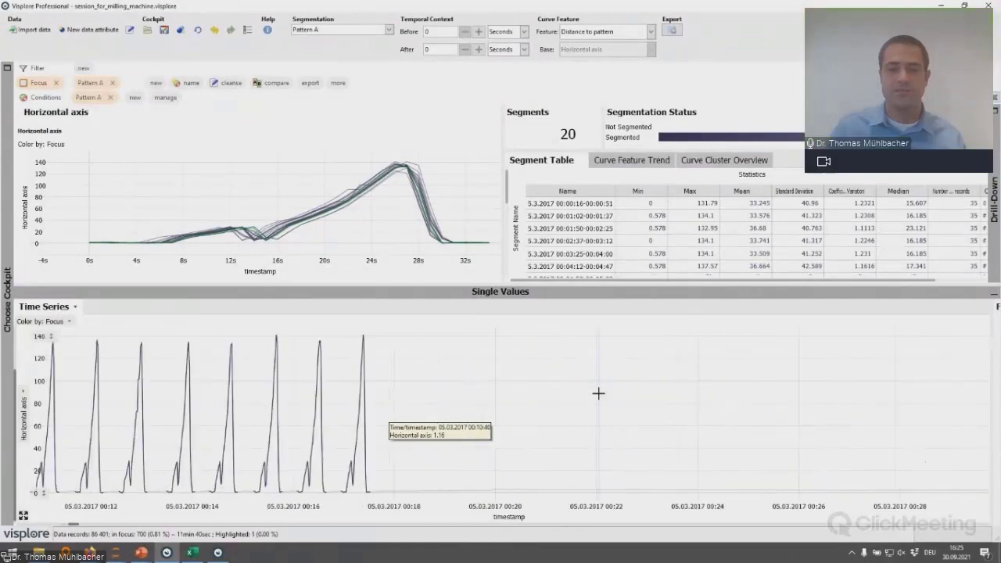
scroll(598, 394, down, 4)
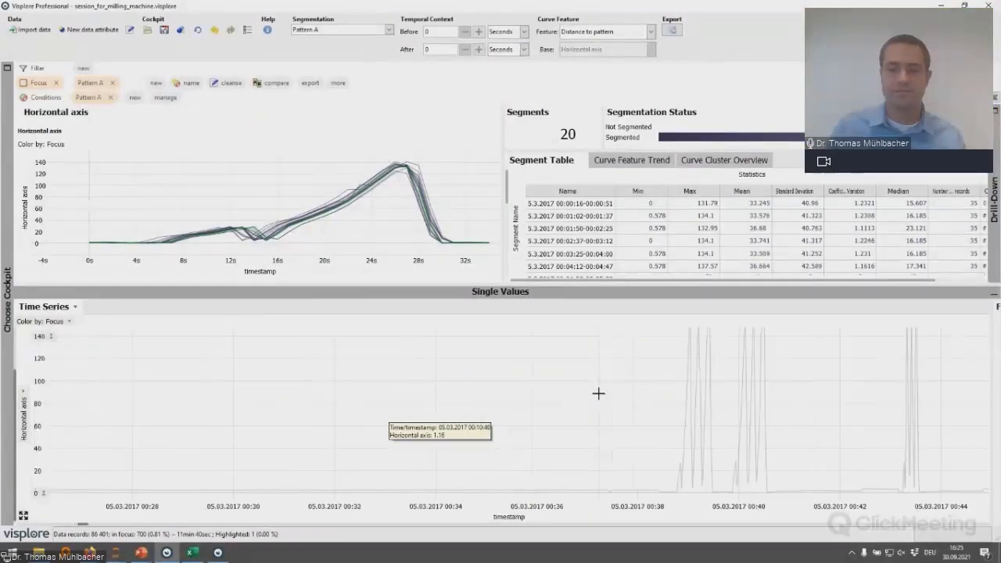
drag(662, 394, 558, 402)
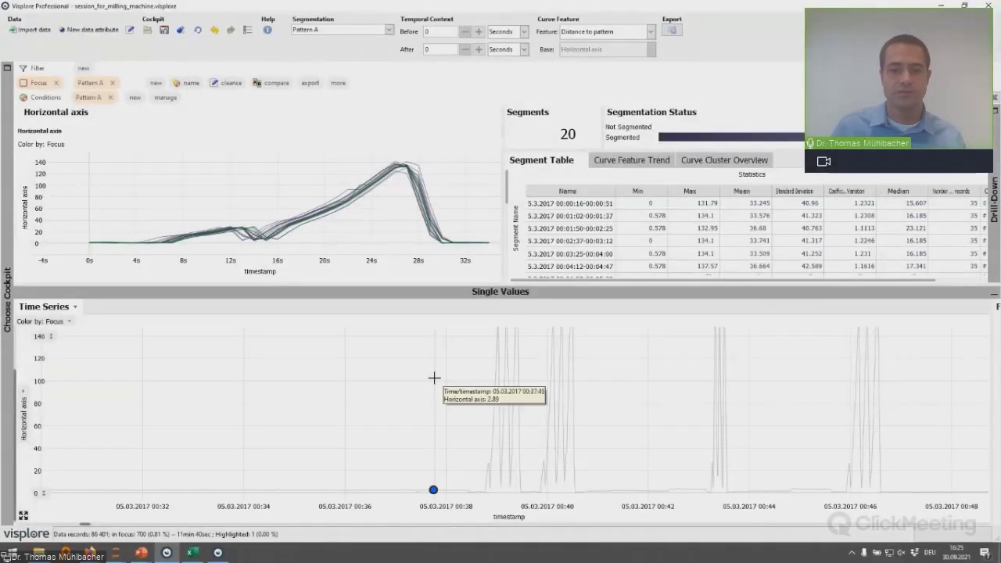
click(484, 434)
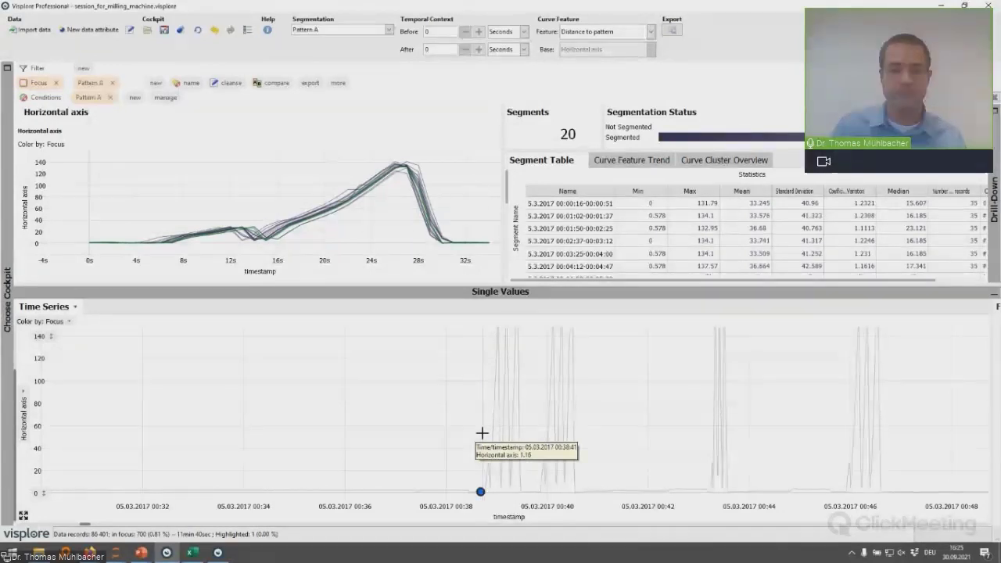
drag(483, 432, 523, 434)
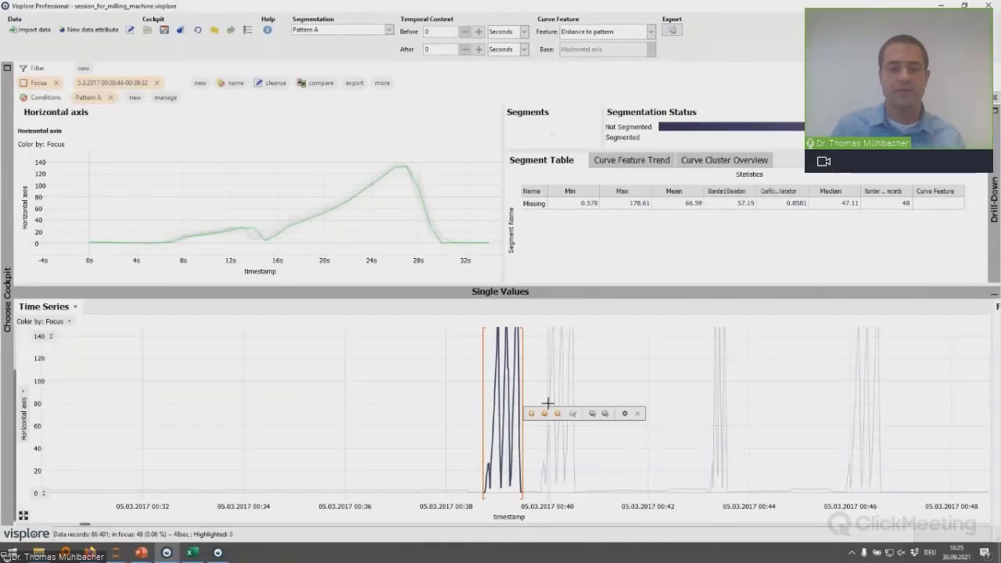
Create a pattern search from the selected three-peak stroke and name it Pattern B.
click(573, 413)
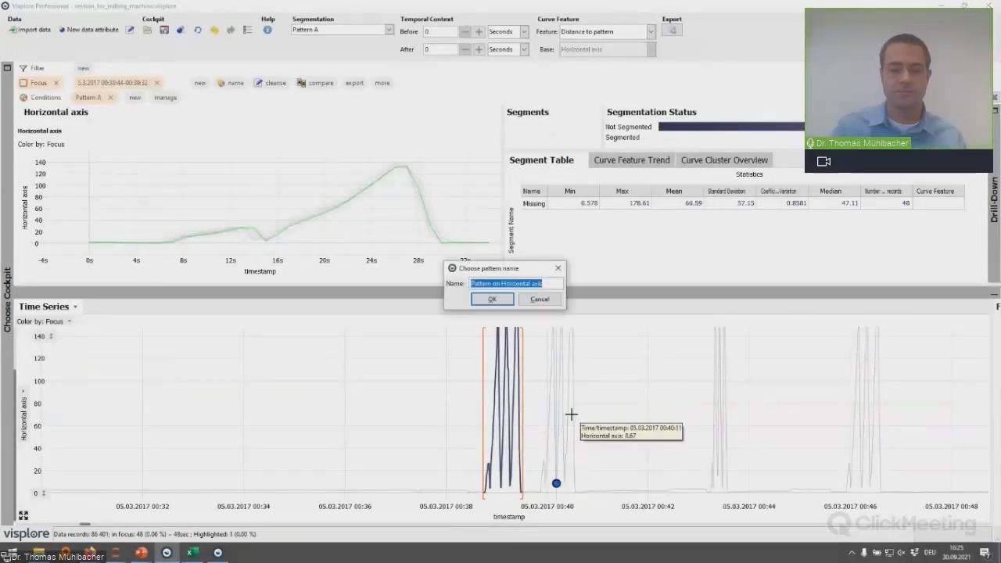
key(End)
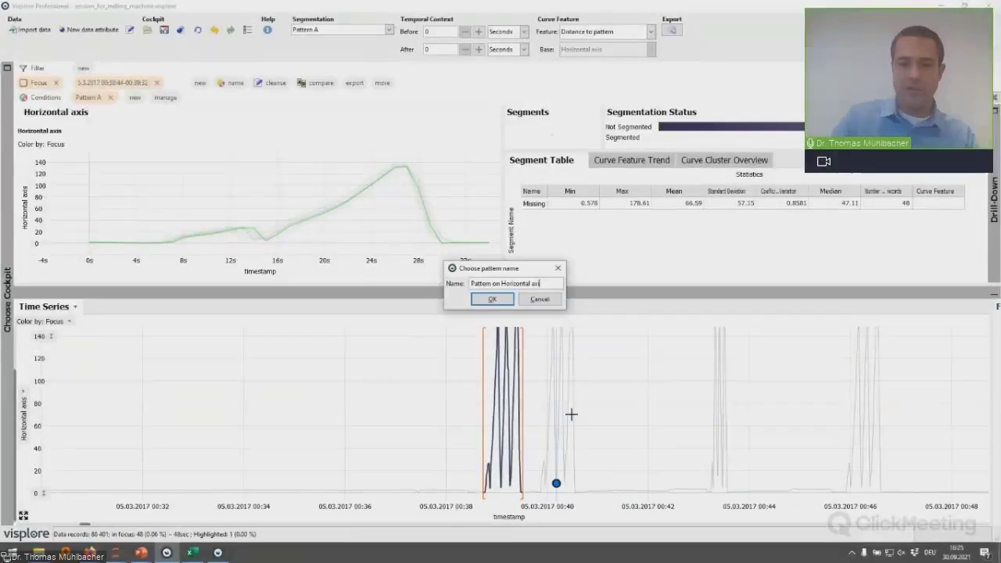
key(BackSpace)
key(BackSpace)
key(BackSpace)
key(BackSpace)
key(BackSpace)
key(BackSpace)
key(BackSpace)
key(BackSpace)
key(BackSpace)
key(BackSpace)
key(BackSpace)
key(BackSpace)
key(BackSpace)
key(BackSpace)
key(BackSpace)
key(BackSpace)
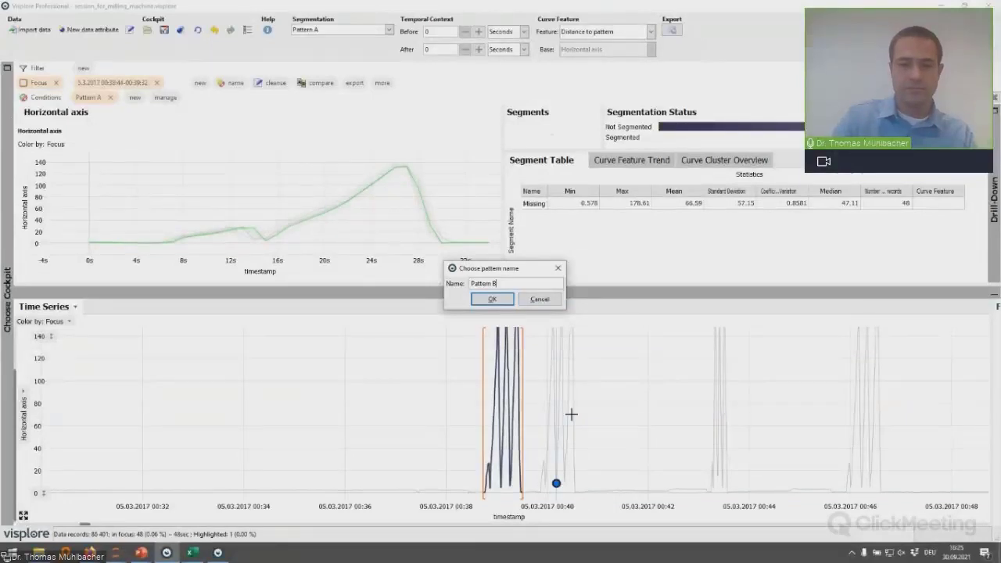
text(B)
click(490, 298)
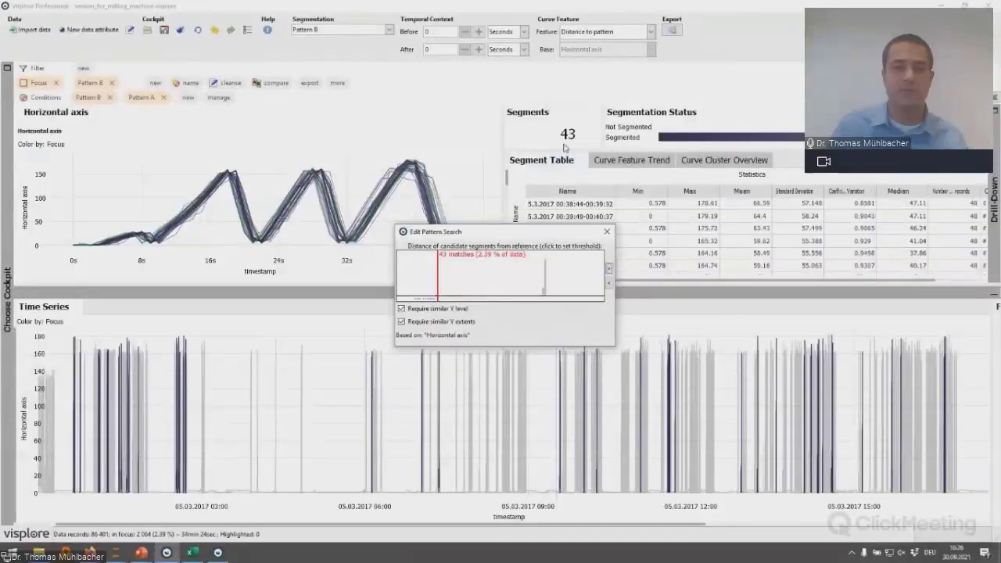
Raise the Pattern B distance threshold to cover 328 matches and move the pattern search settings off the curve plot.
click(497, 280)
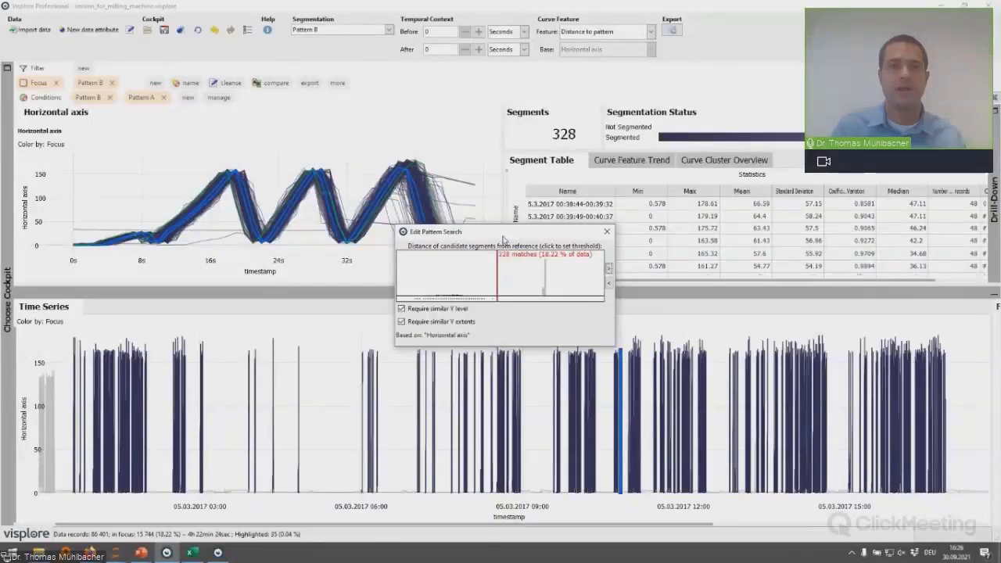
drag(504, 238, 646, 230)
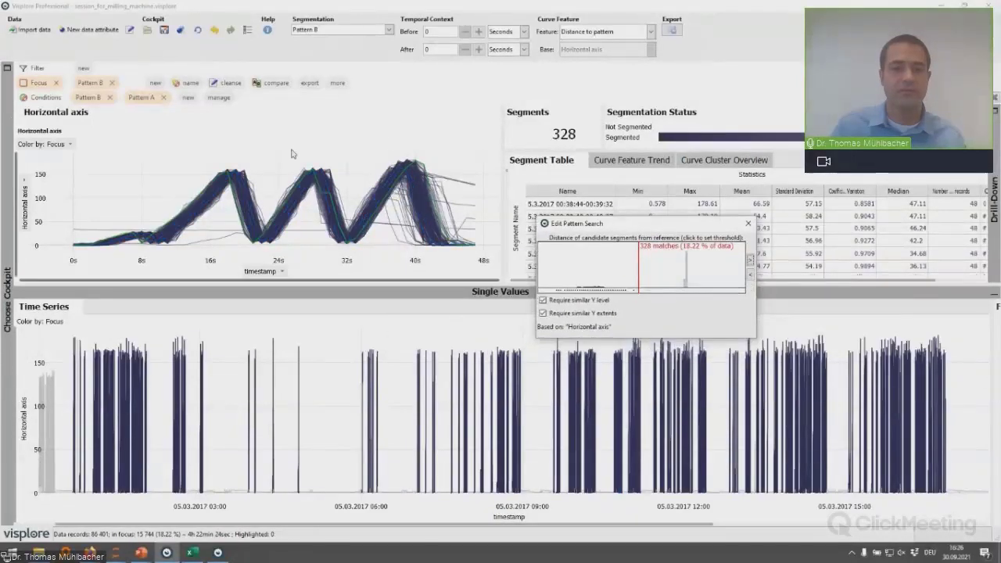
Isolate the outlier curves crossing high and mid-range Horizontal axis values near 45 s and inspect their surroundings in the time series.
mouse_move(480, 157)
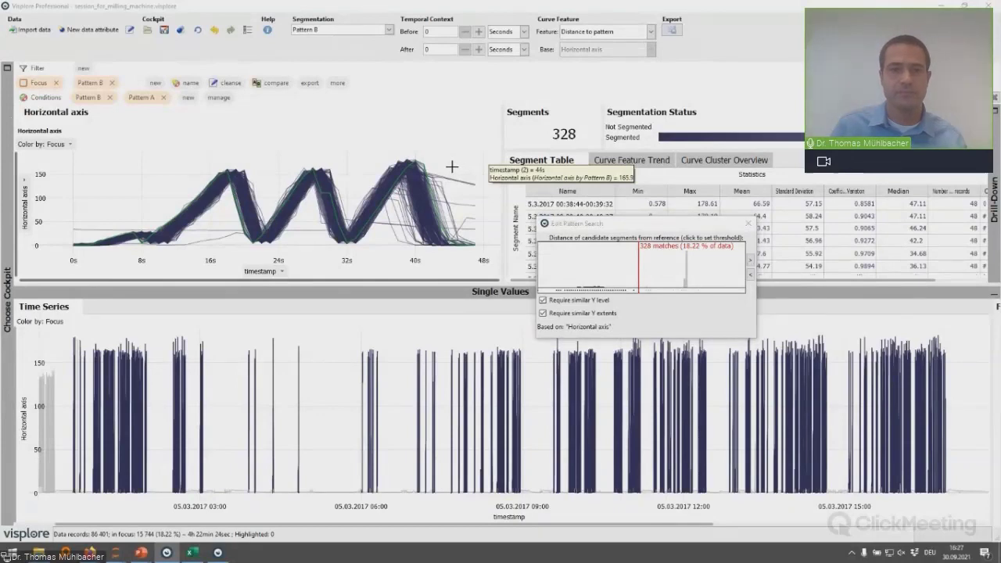
drag(454, 166, 458, 188)
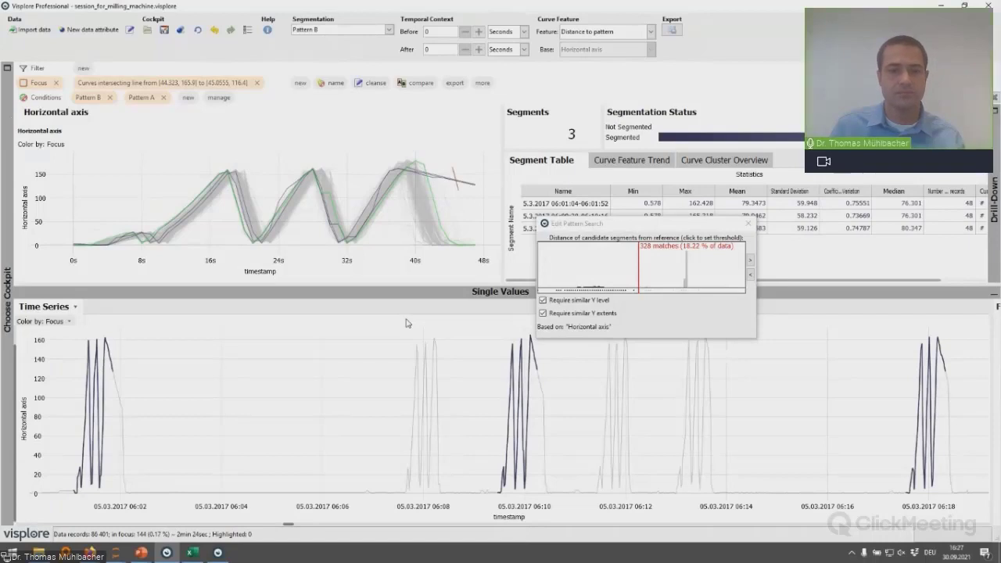
mouse_move(457, 198)
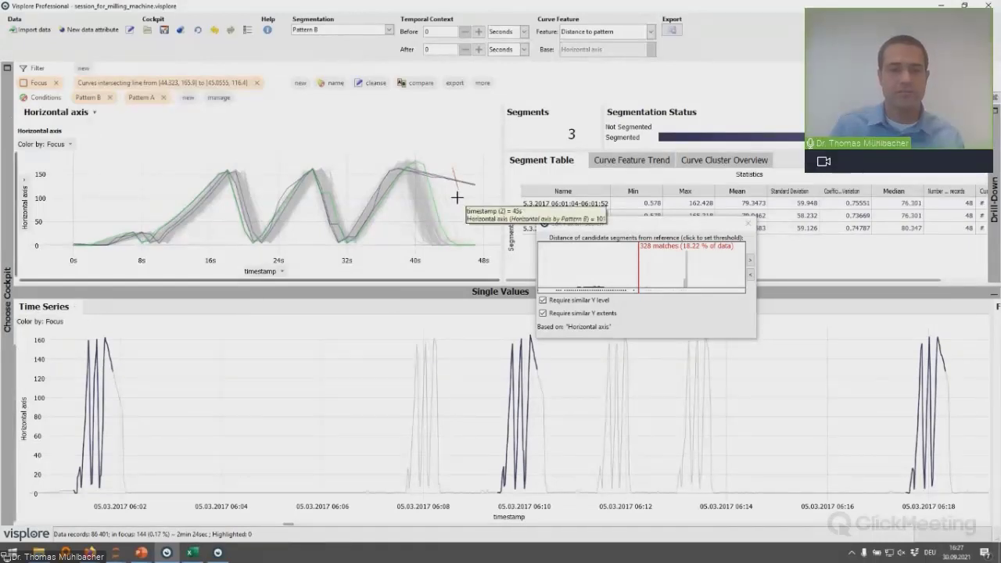
drag(457, 198, 462, 203)
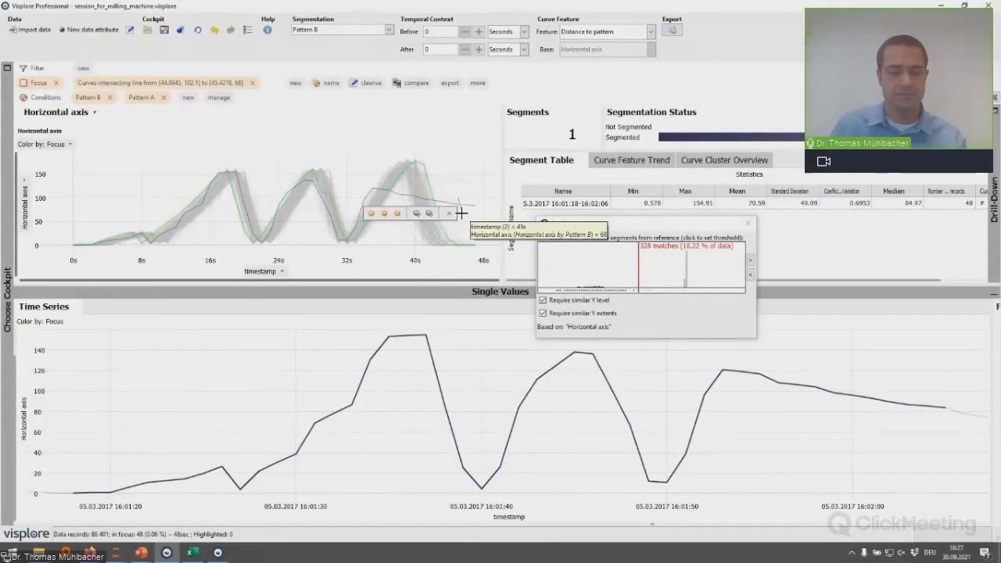
scroll(502, 404, down, 3)
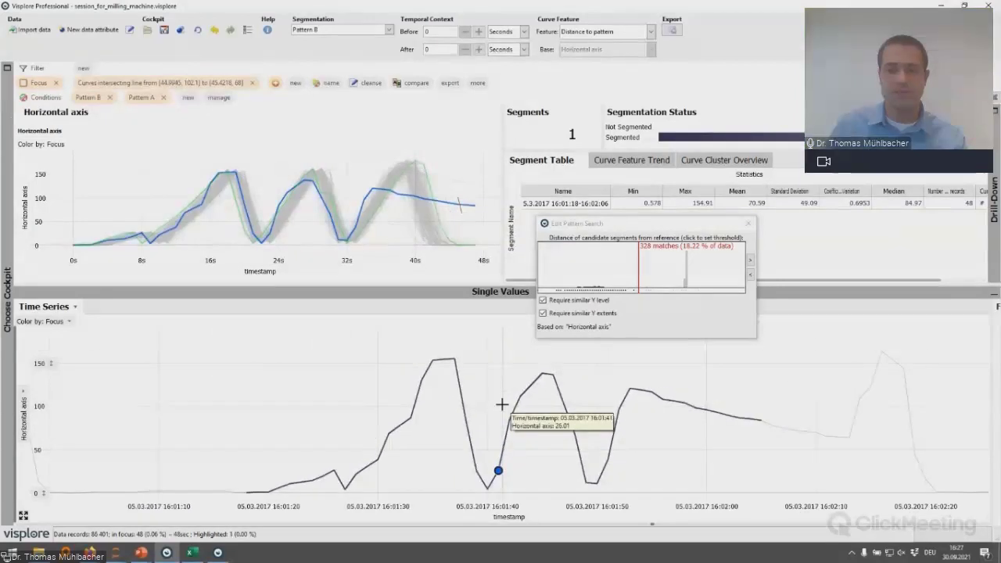
scroll(503, 405, down, 1)
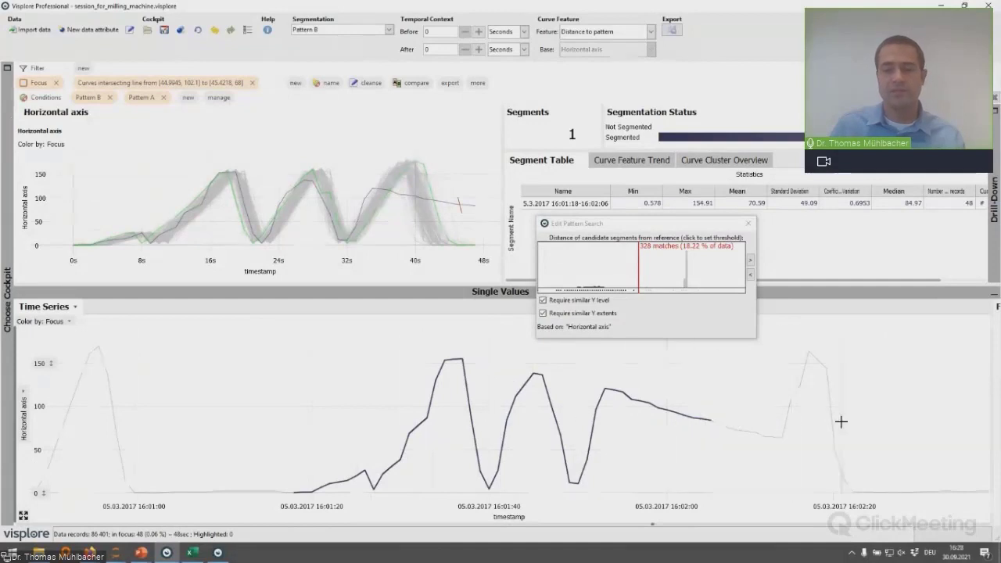
Isolate the low outlier curve near 46 s, inspect its surroundings in the time series, and close the pattern search settings.
mouse_move(869, 416)
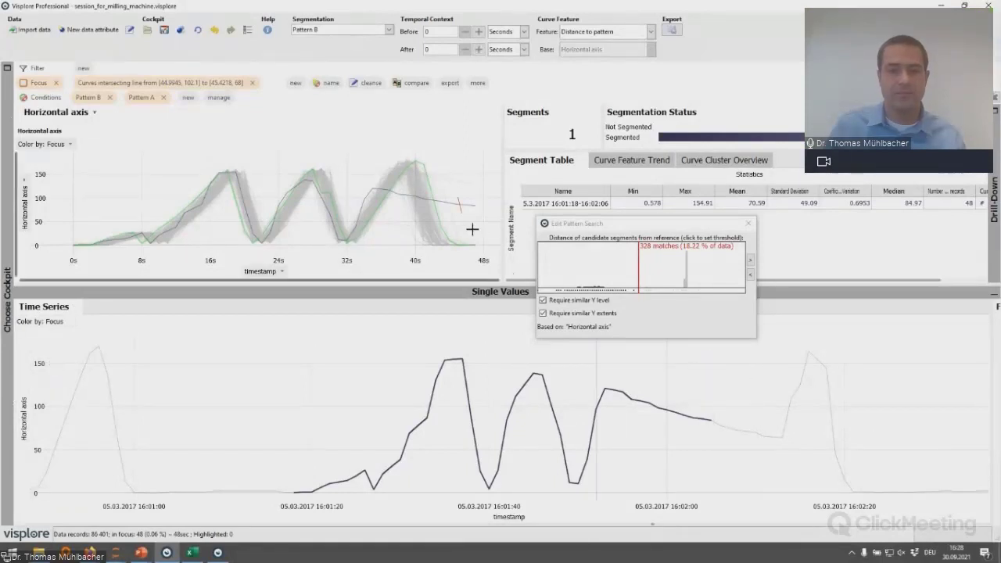
drag(465, 220, 466, 233)
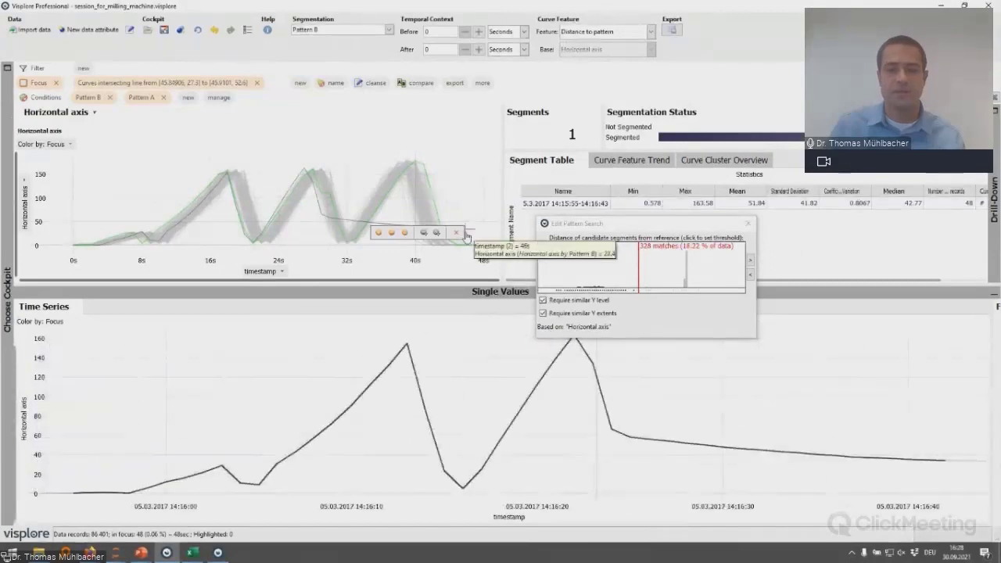
scroll(667, 396, down, 3)
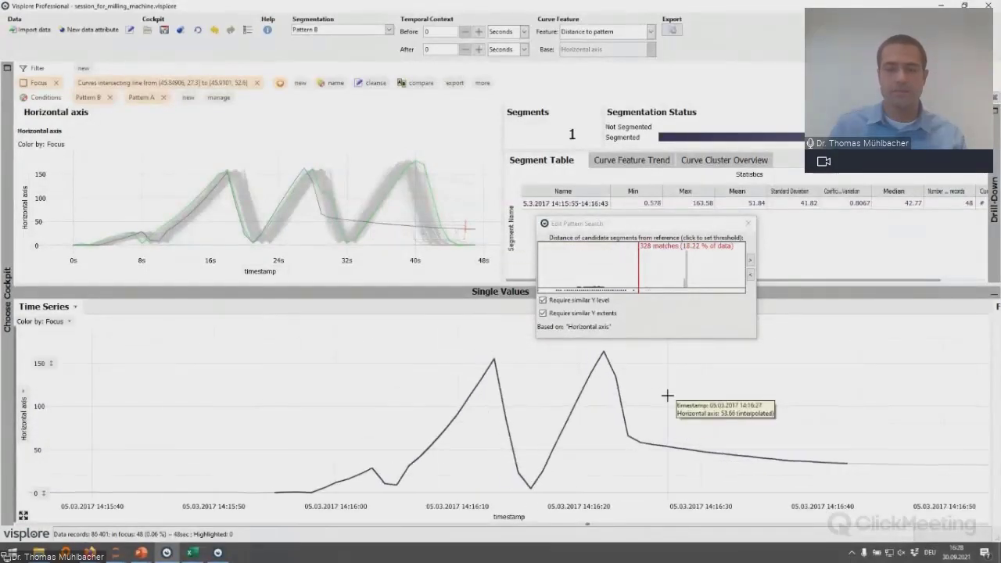
scroll(667, 396, down, 2)
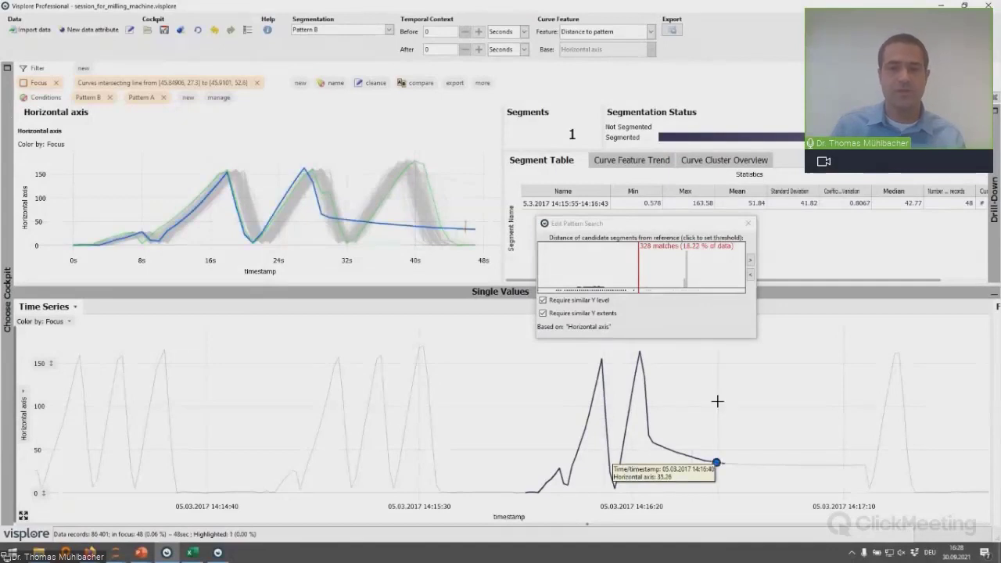
click(747, 225)
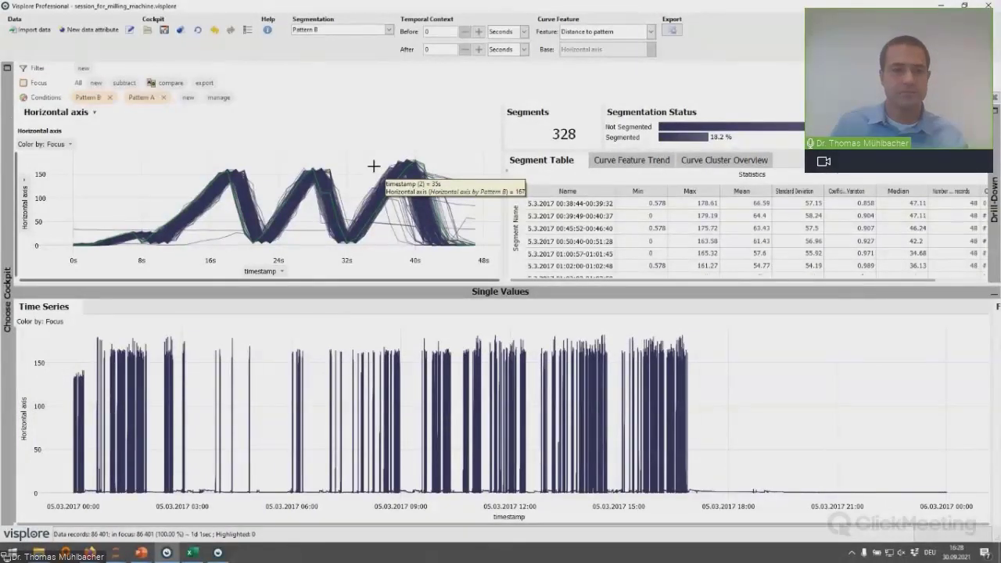
Create a classification named Operation Types from the conditions Pattern A and Pattern B.
click(188, 98)
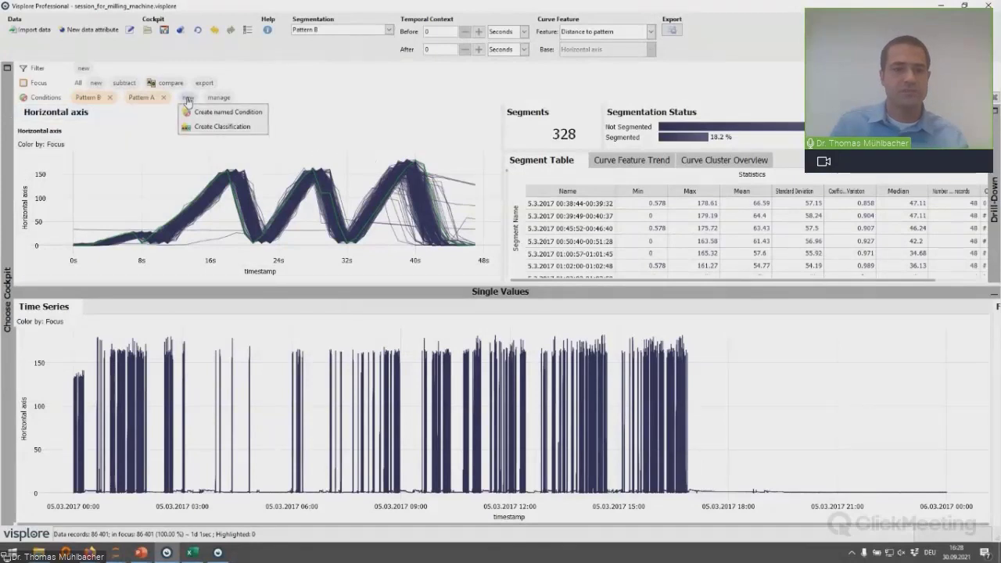
click(221, 127)
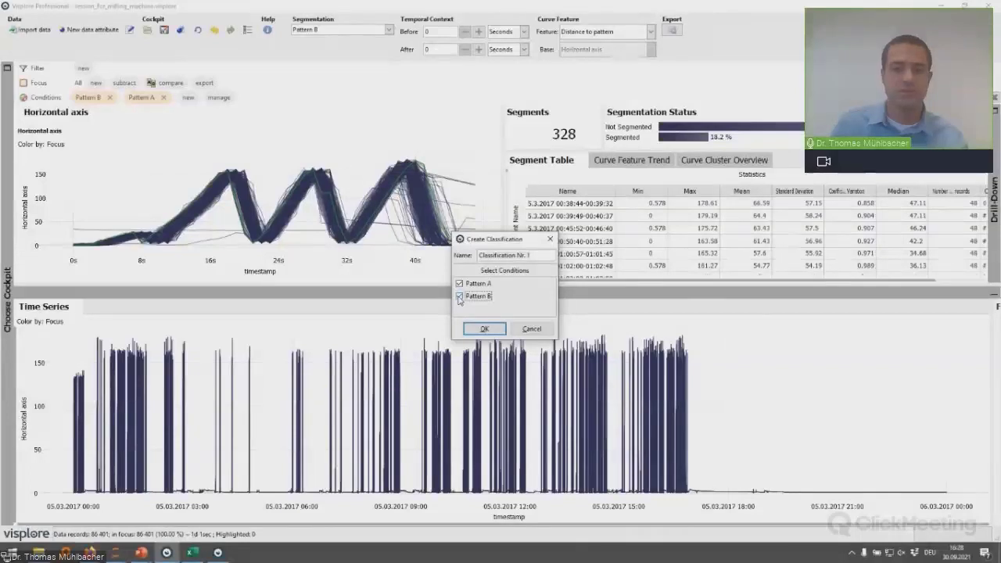
drag(533, 256, 437, 256)
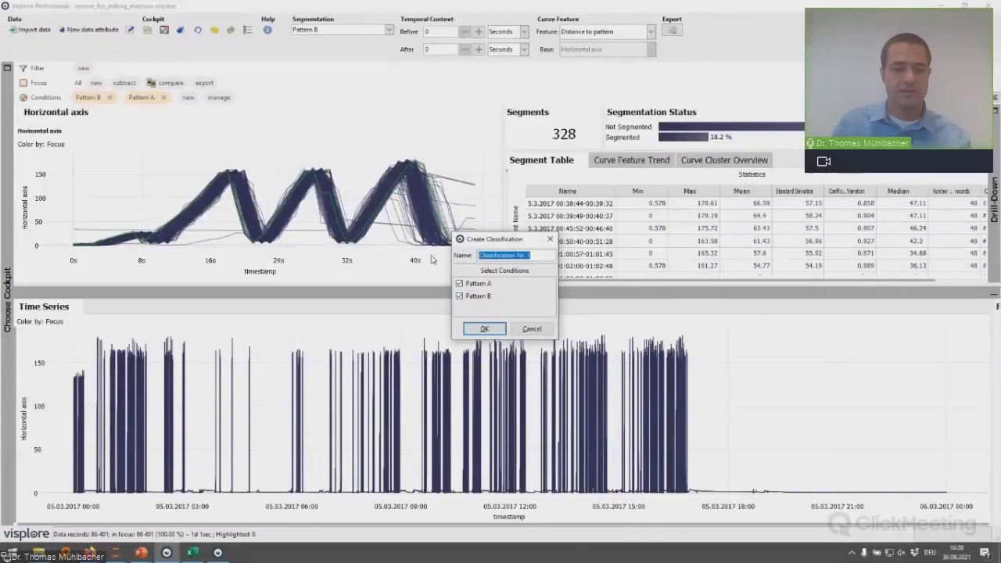
text(Operat)
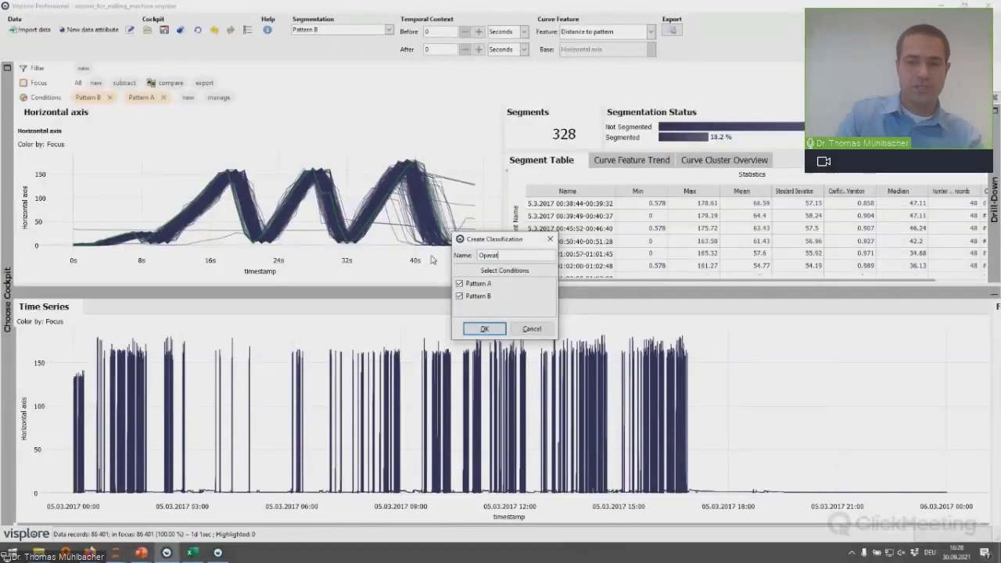
text(ion Ty)
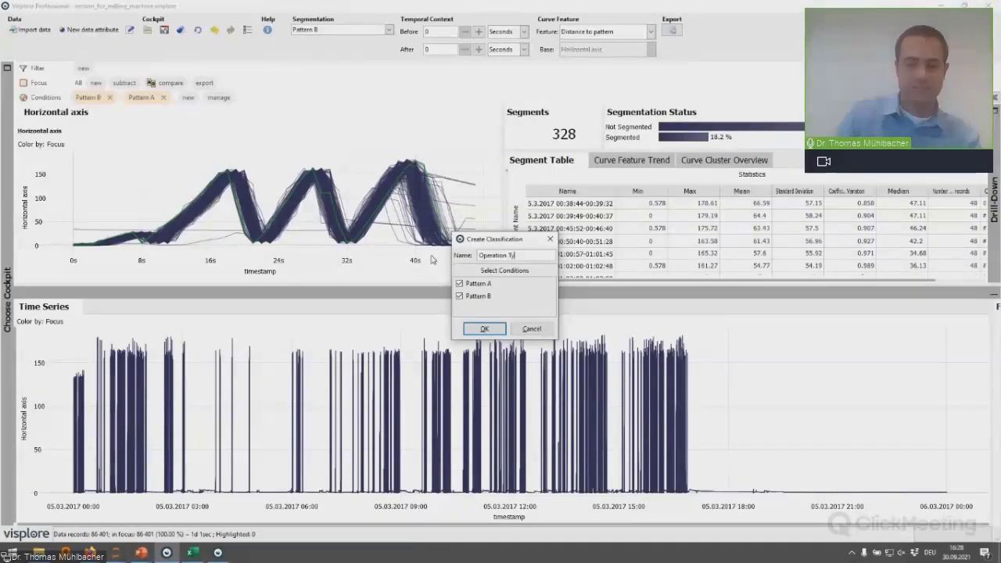
text(pes)
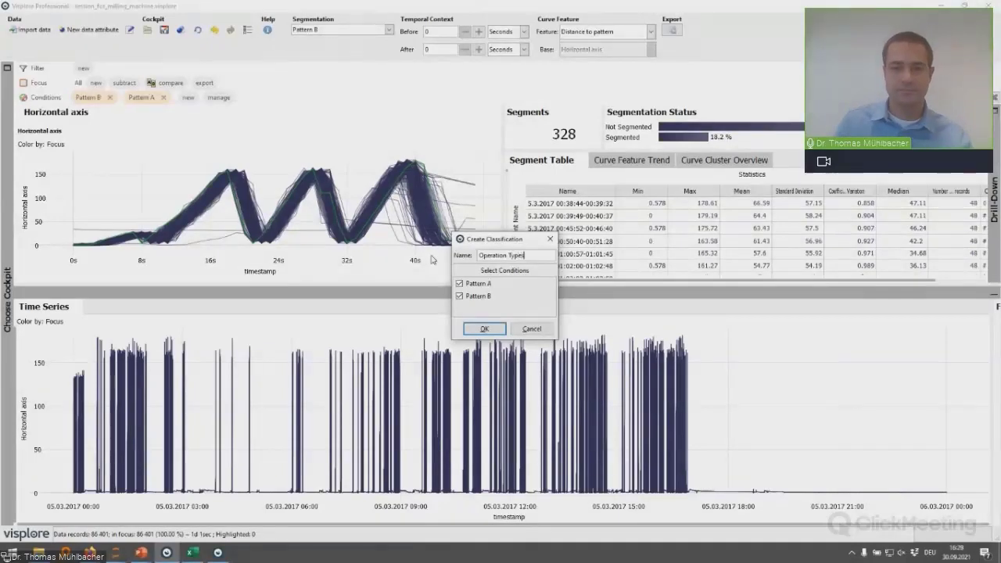
click(484, 330)
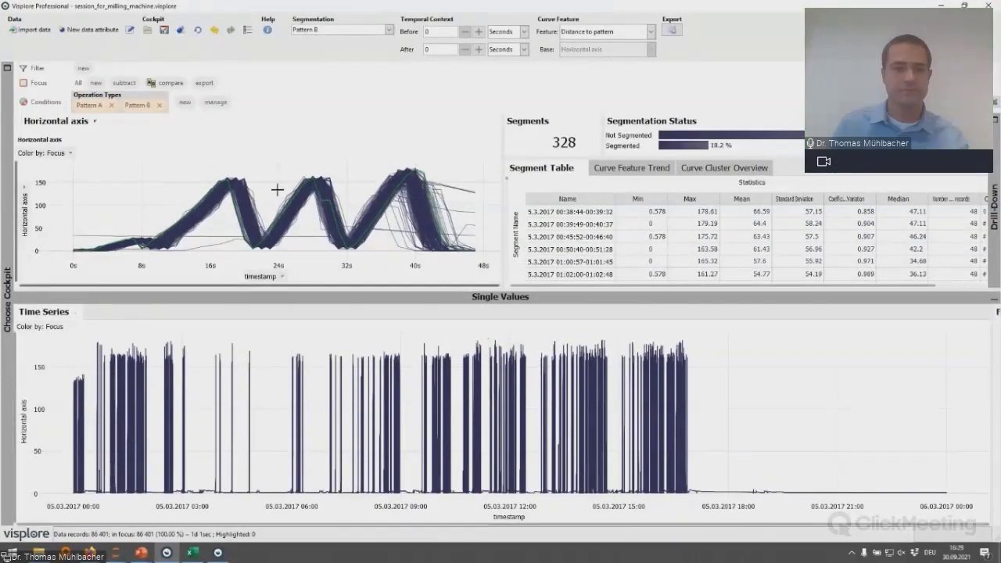
Color the plots by the Operation Types classification and locate the unclassified stroke around 00:43 on 05.03.2017 in the time series.
right_click(117, 96)
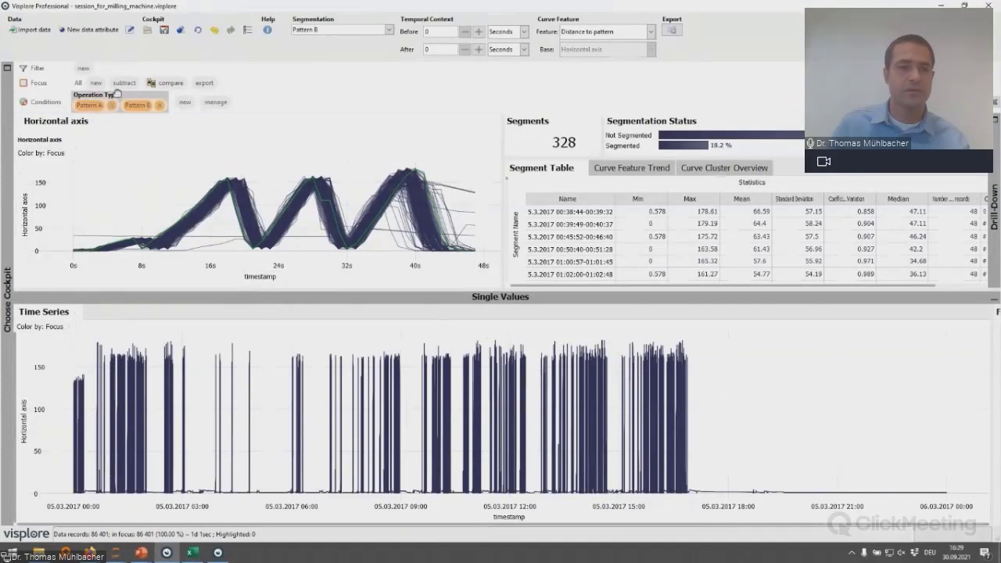
click(198, 127)
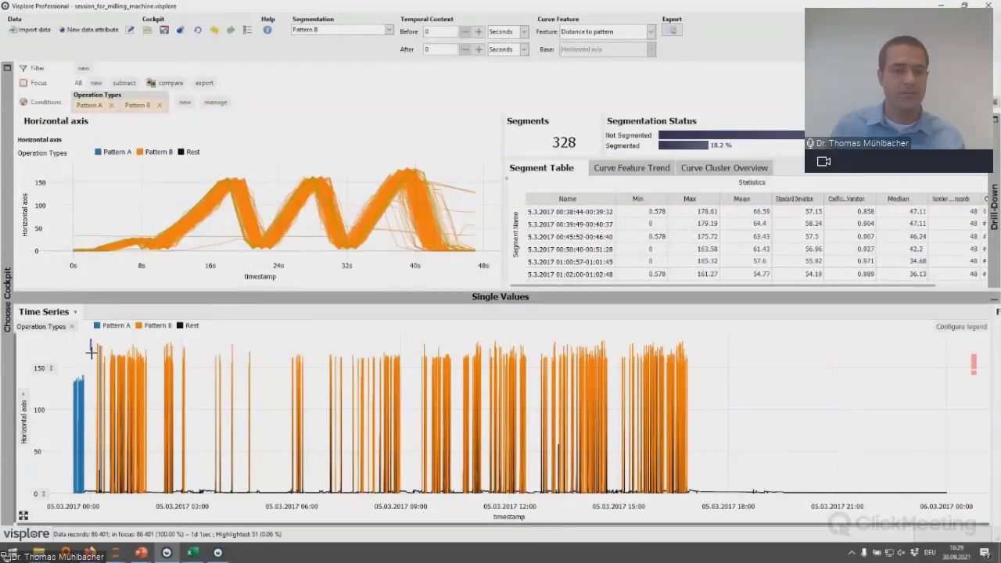
drag(90, 340, 102, 443)
scroll(151, 505, up, 6)
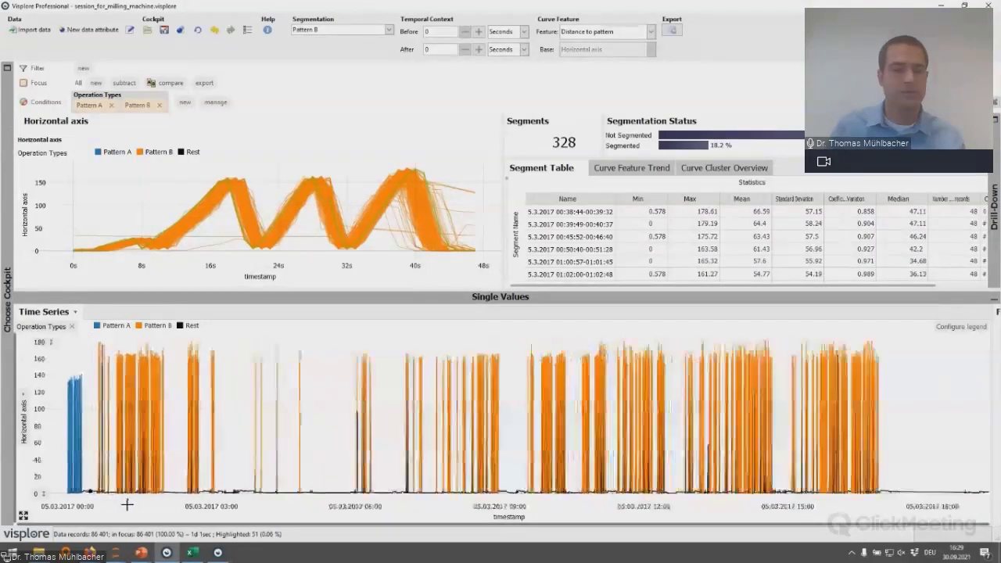
scroll(127, 506, up, 5)
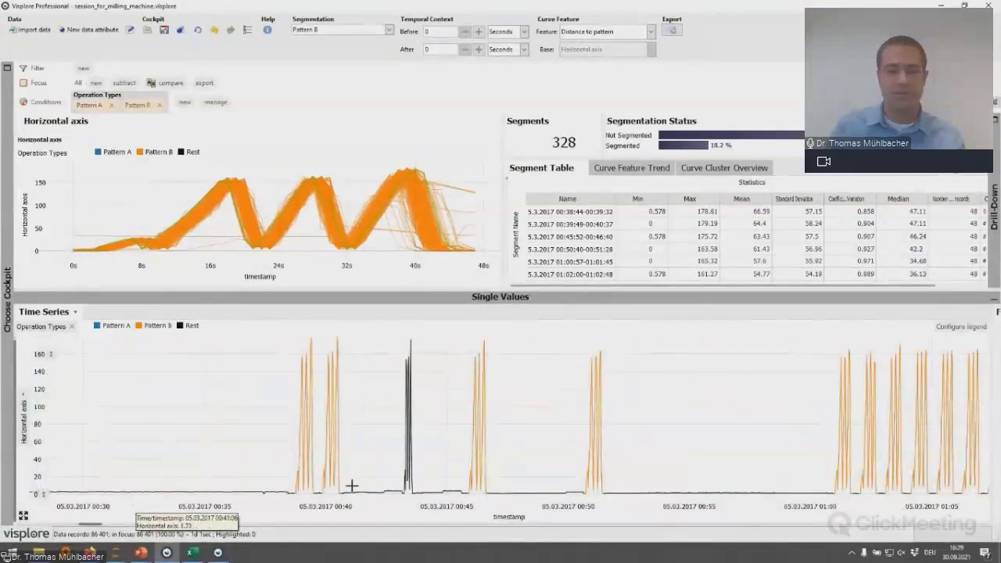
click(405, 487)
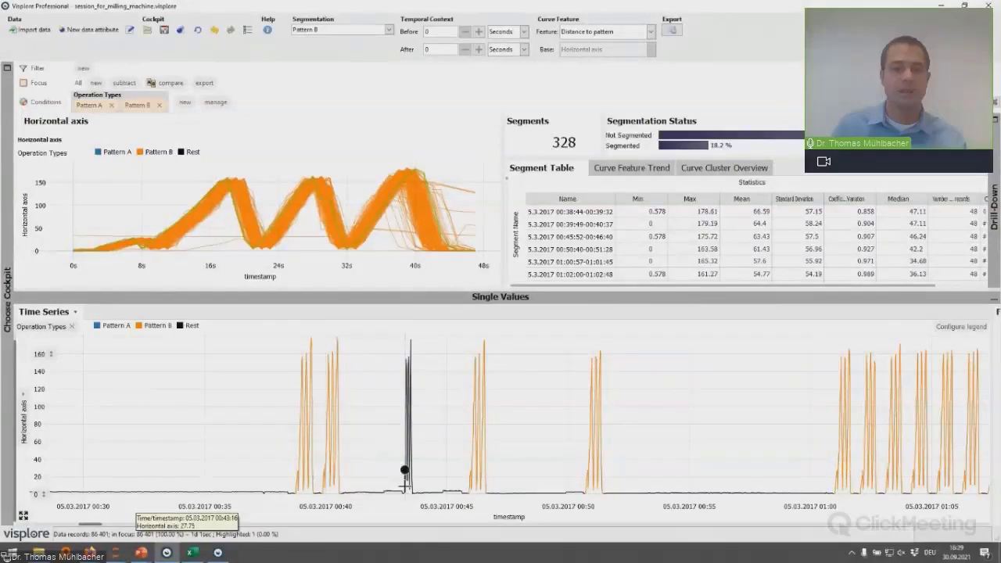
Select the unclassified stroke around 00:43 on 05.03.2017 in the time series and add it to the Pattern B condition.
click(407, 486)
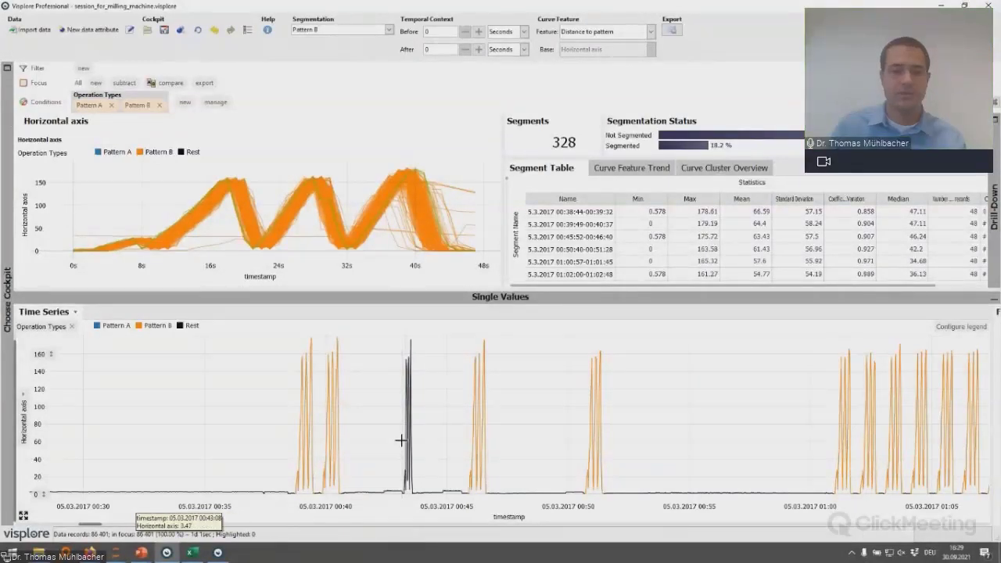
drag(402, 440, 414, 442)
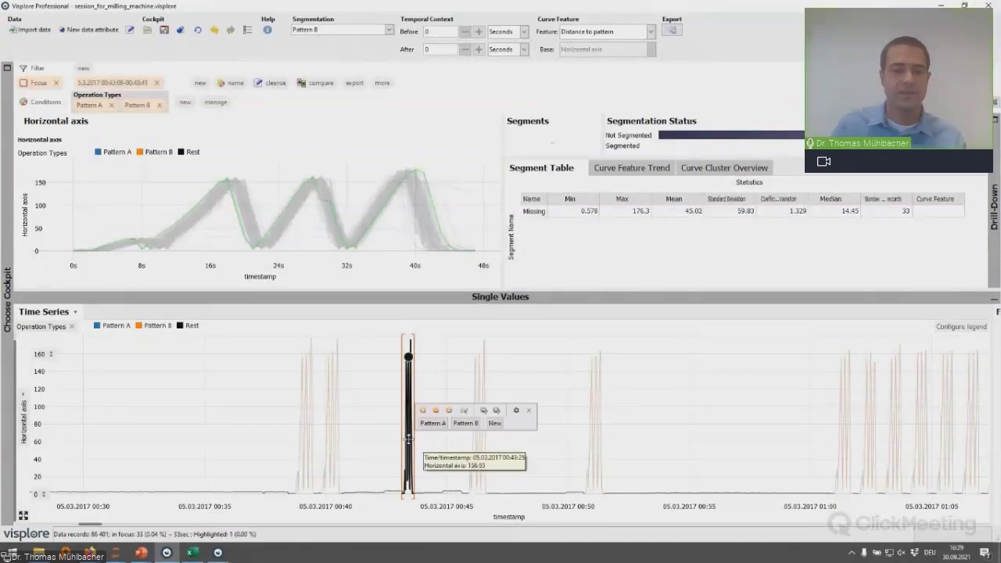
click(465, 424)
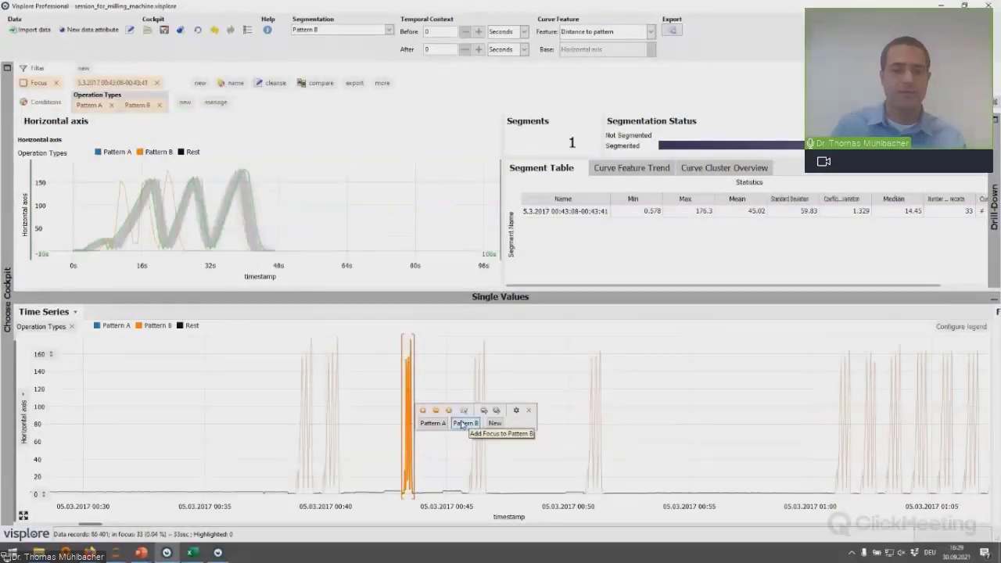
click(529, 412)
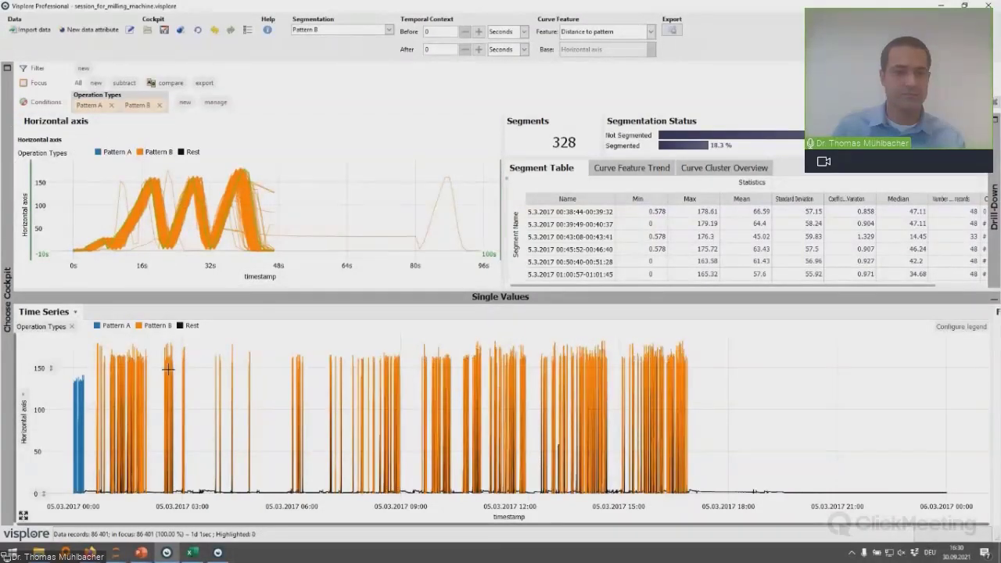
Add the Pattern A condition as a variable and plot it together with Horizontal axis around the first strokes of the time series.
click(91, 106)
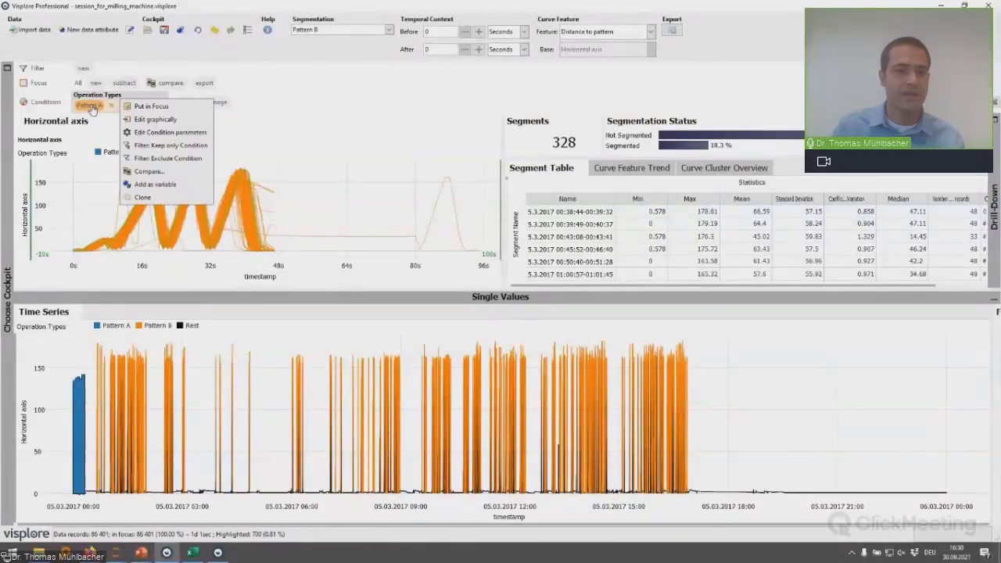
click(161, 186)
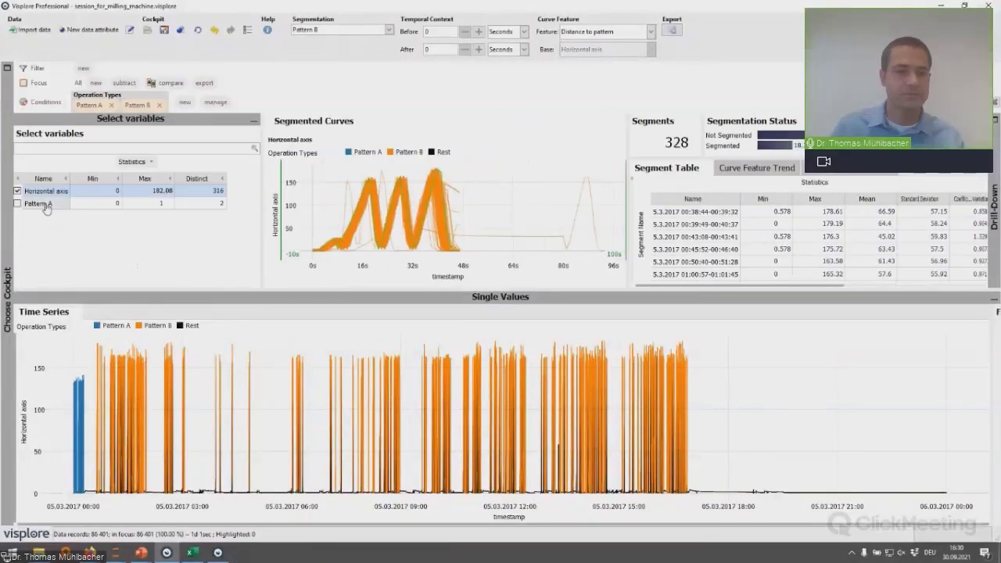
click(17, 203)
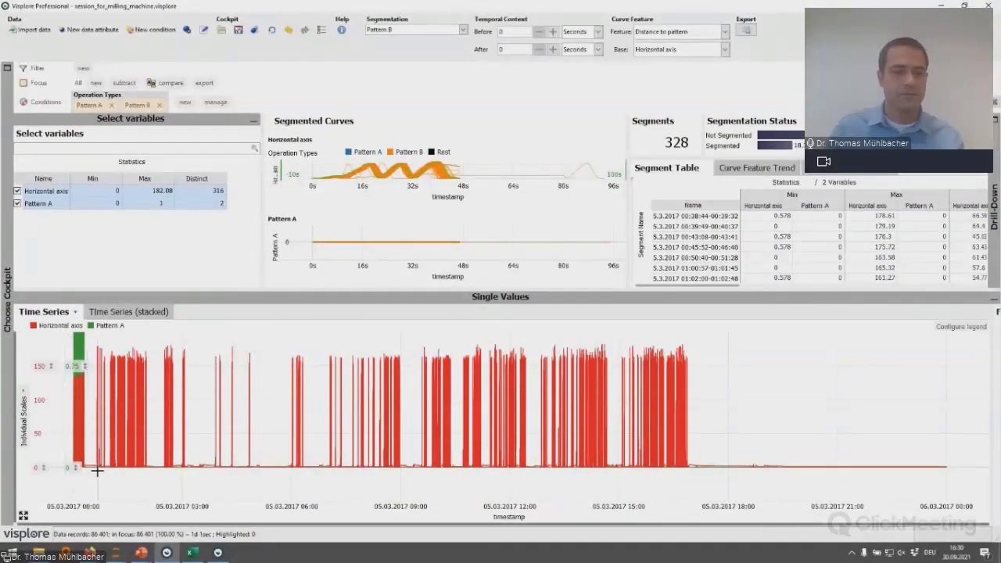
drag(92, 475, 65, 316)
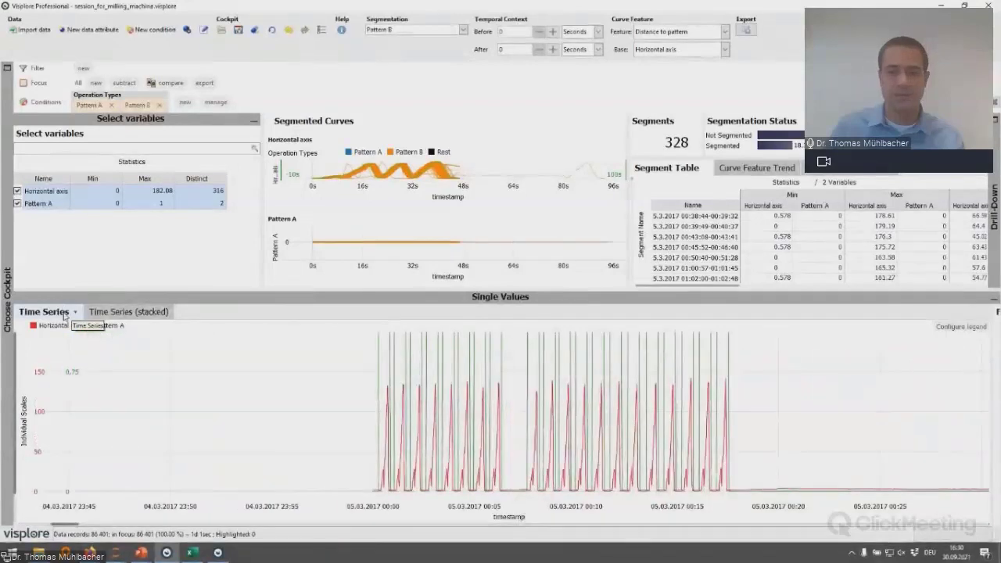
scroll(133, 420, down, 1)
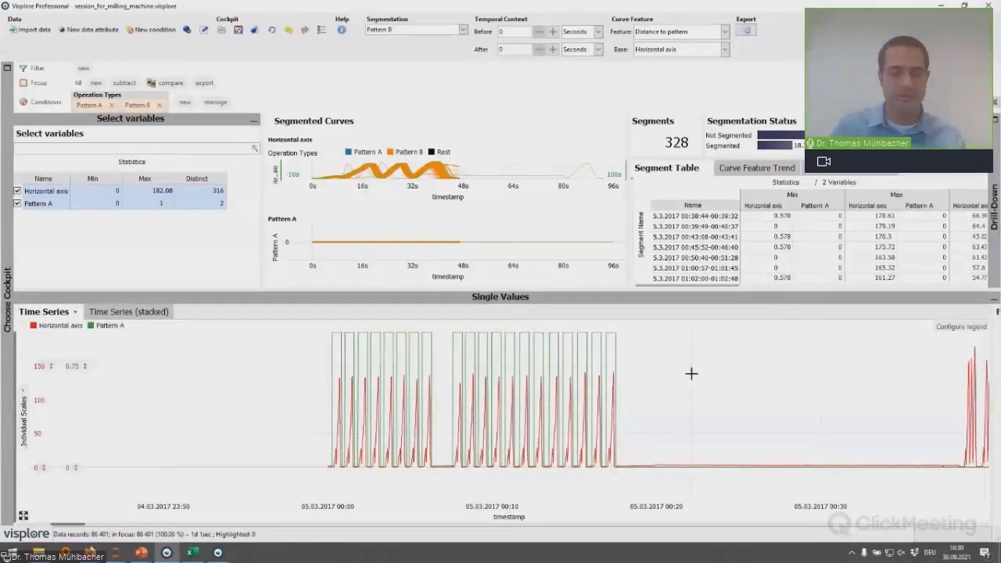
mouse_move(693, 375)
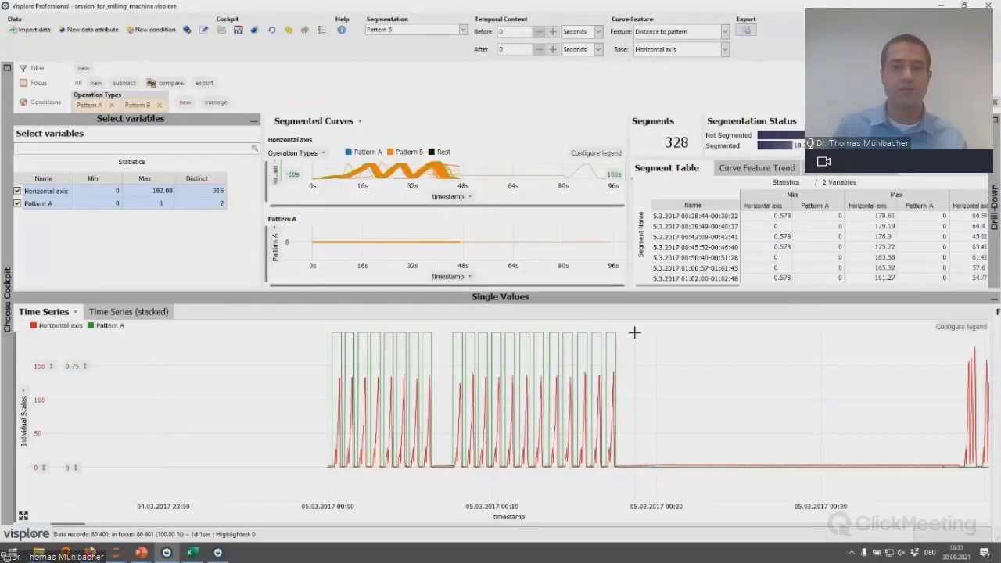
mouse_move(635, 335)
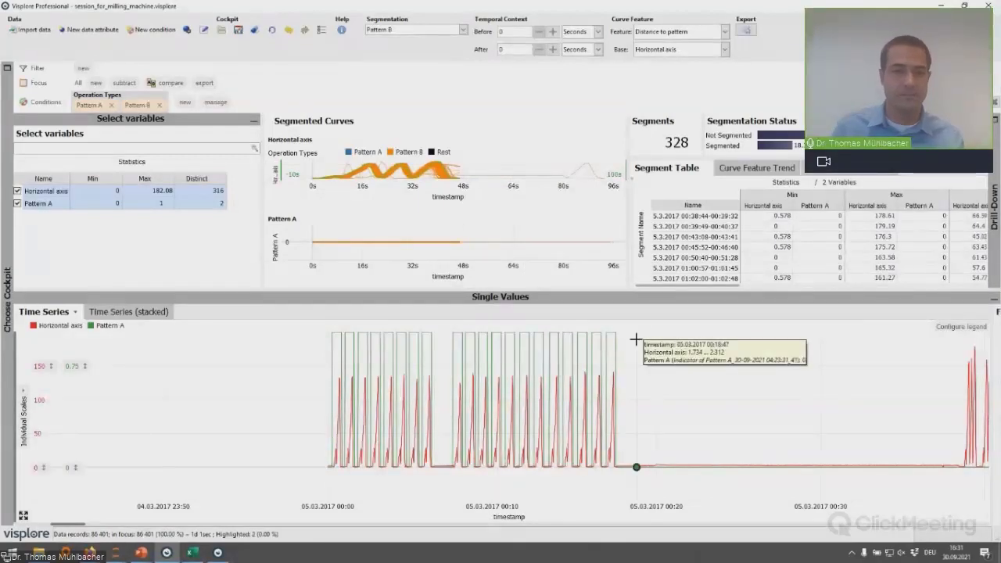
Export the Focus to the clipboard as time stamps in Focus with all time series, including user-defined ones.
click(204, 86)
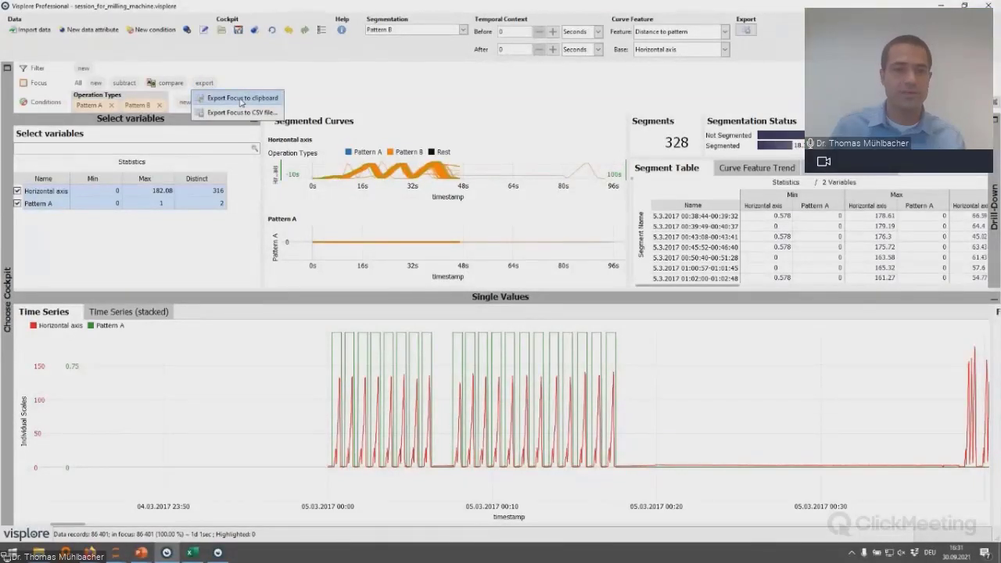
click(242, 100)
click(448, 301)
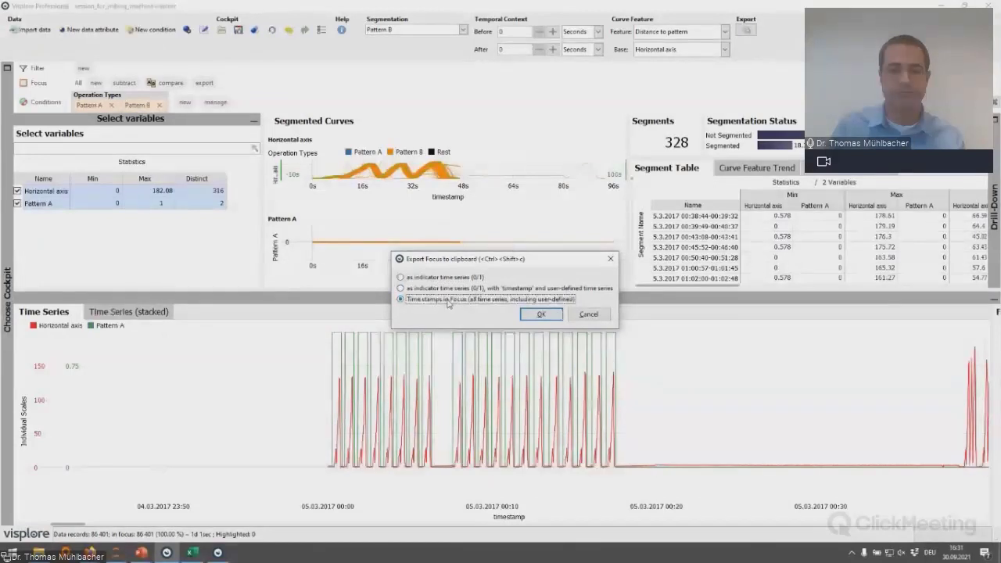
click(541, 314)
click(485, 312)
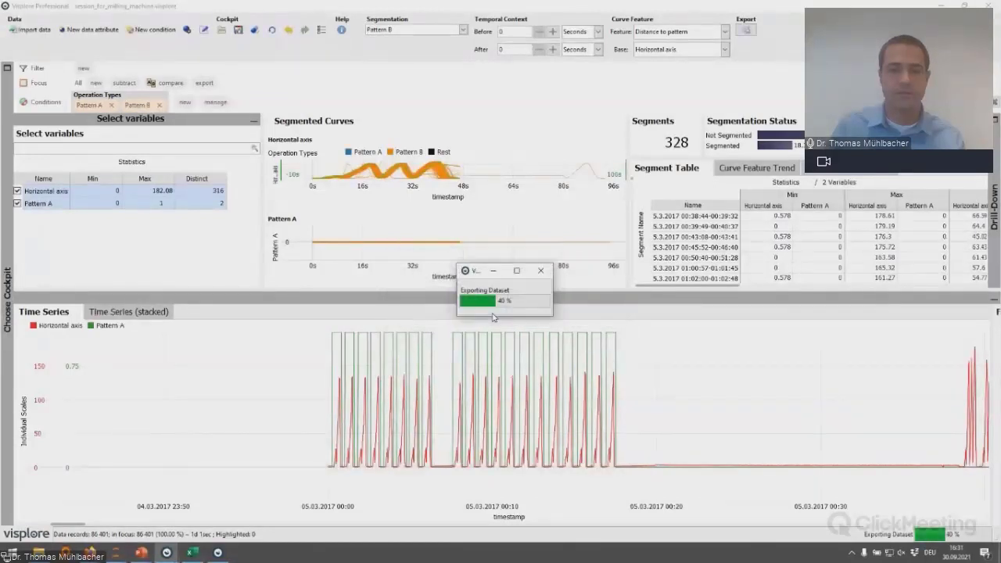
Switch to Excel, paste the exported data into the empty sheet from A1, and widen the Time/timestamp column to fit its dates.
click(195, 553)
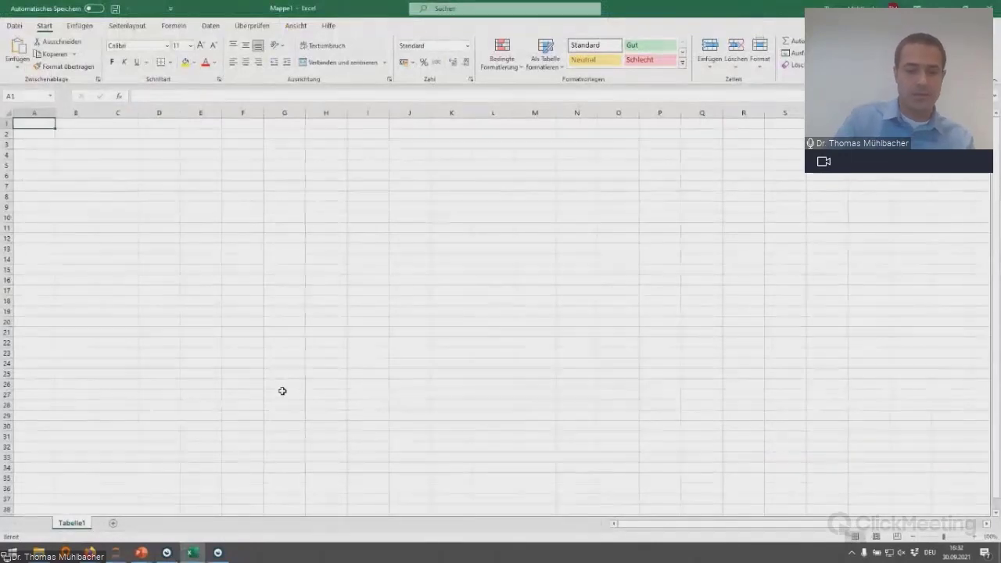
key(ctrl+v)
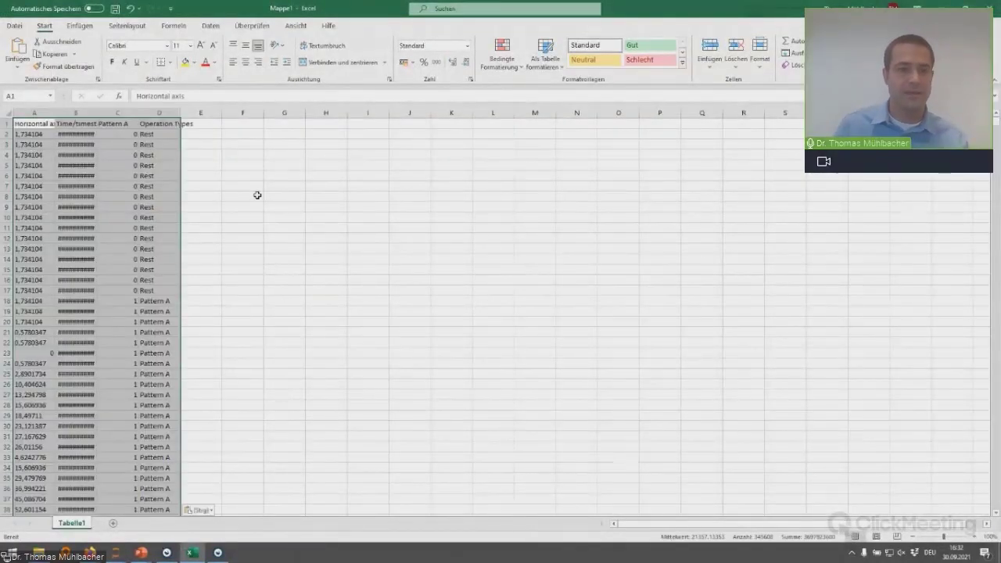
double_click(99, 114)
drag(100, 114, 125, 114)
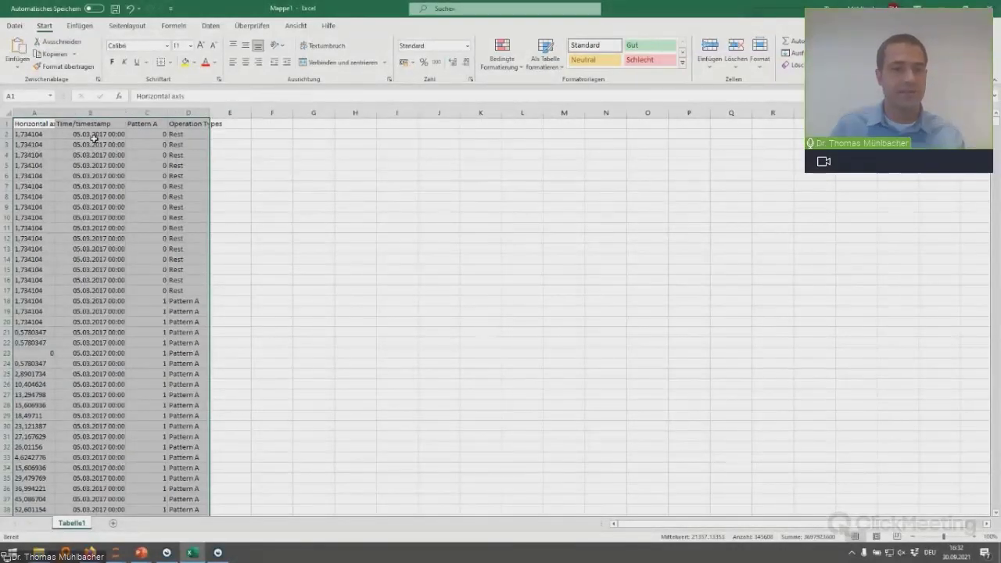
Review the Horizontal axis, Time/timestamp and Operation Types columns, and switch to the PowerPoint slide show.
click(32, 111)
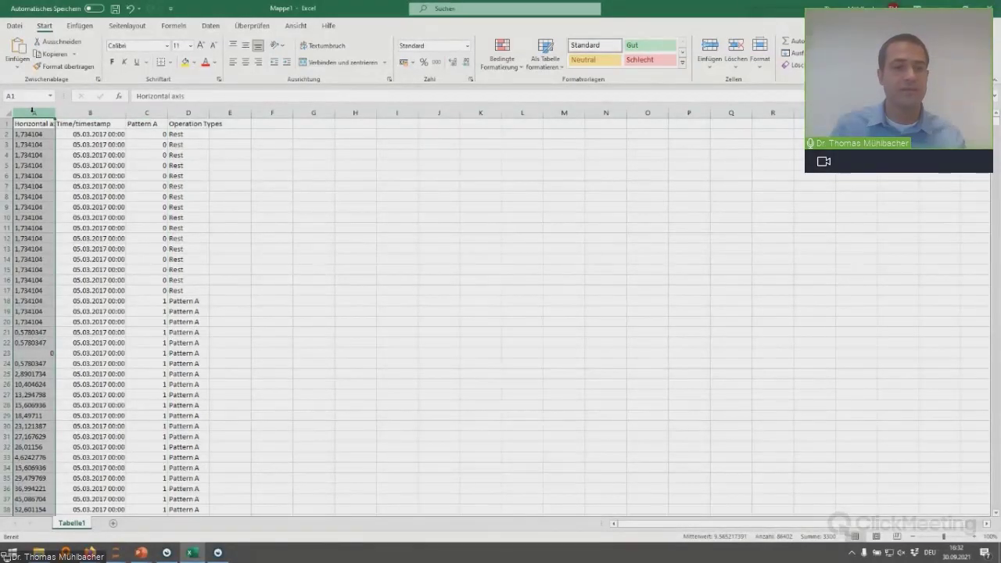
click(82, 113)
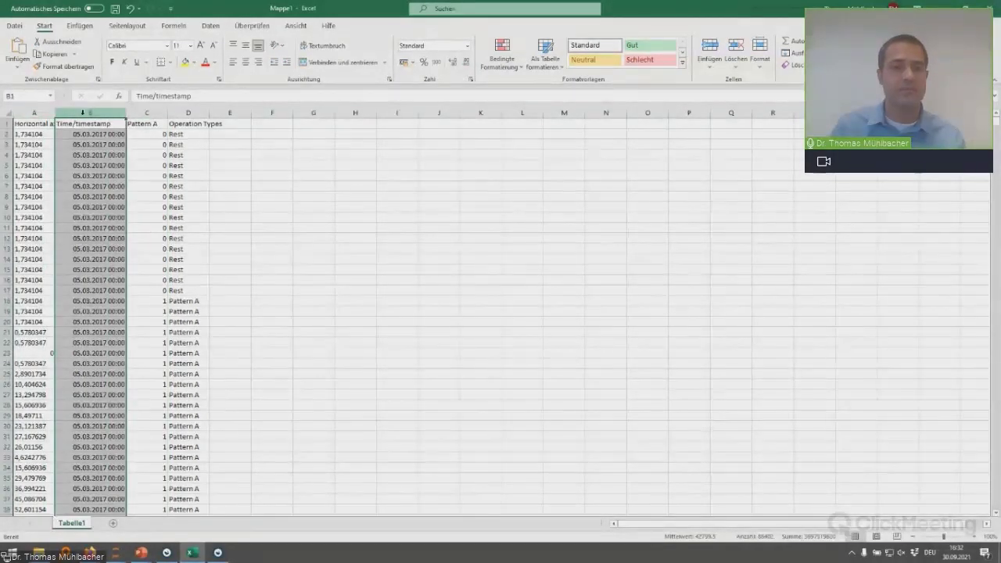
click(193, 113)
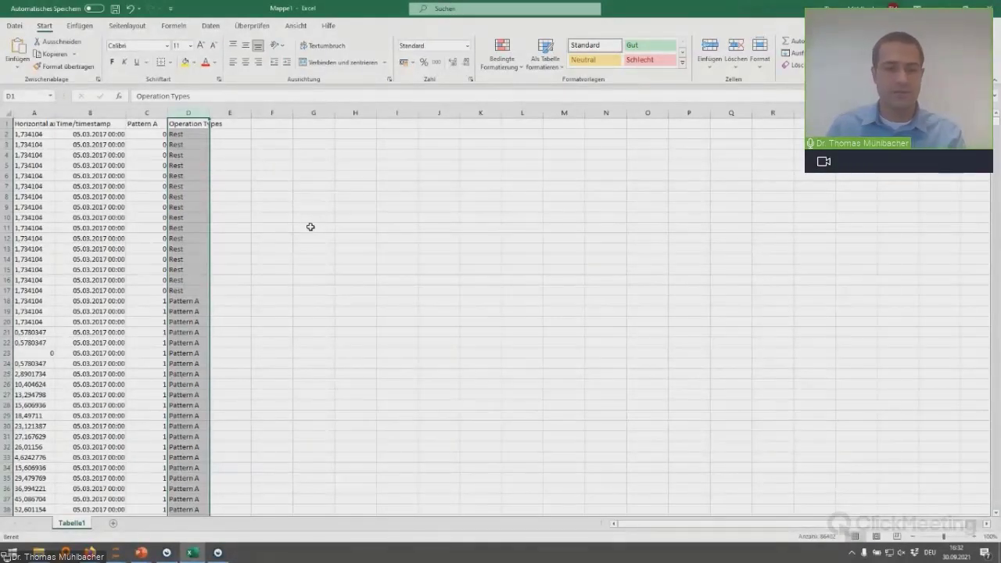
key(alt+Tab)
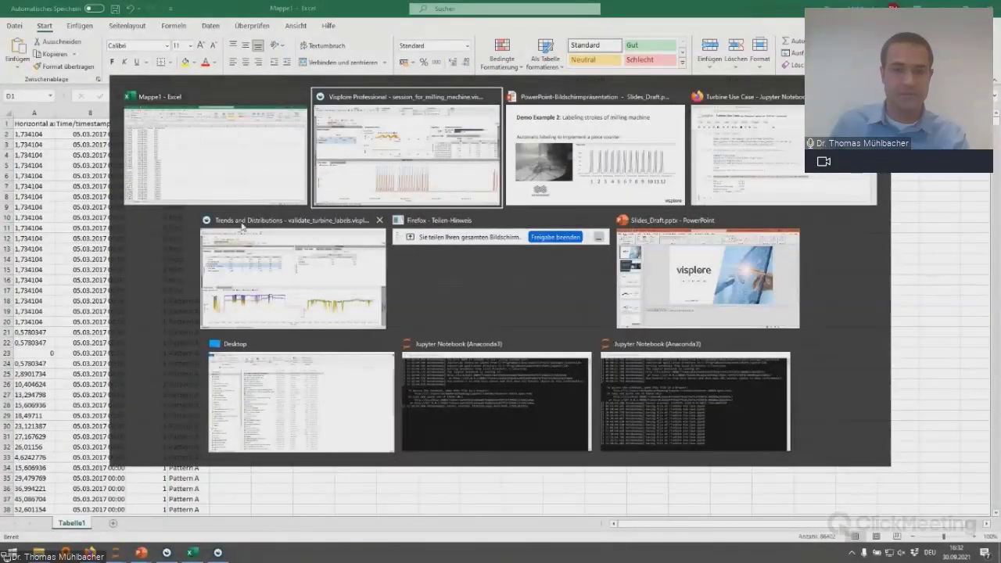
key(alt+Tab)
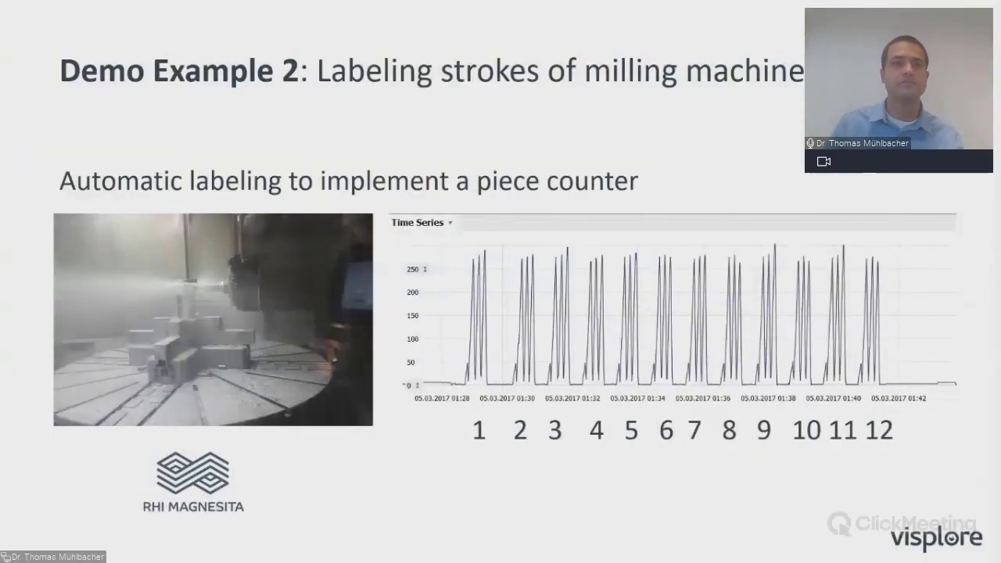